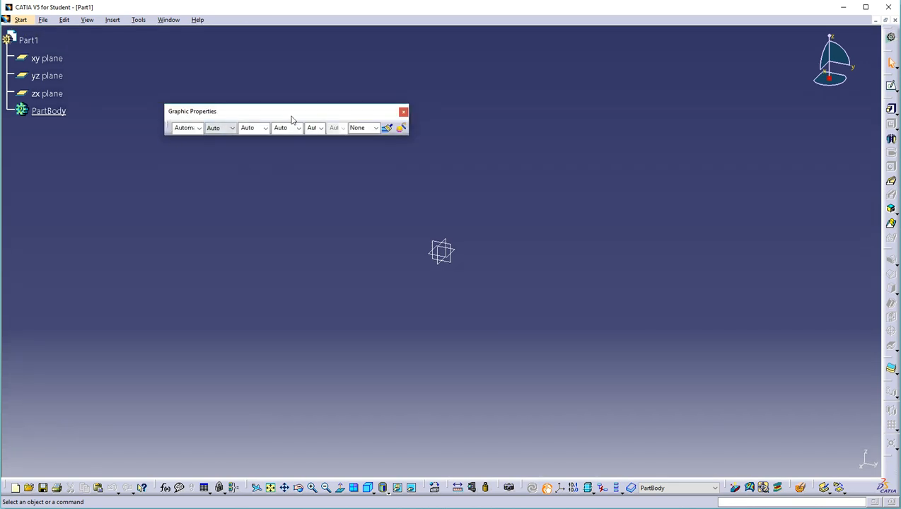
# Dock the floating Graphic Properties toolbar horizontally beneath the menu bar.
pyautogui.moveTo(291, 117); pyautogui.dragTo(132, 22)
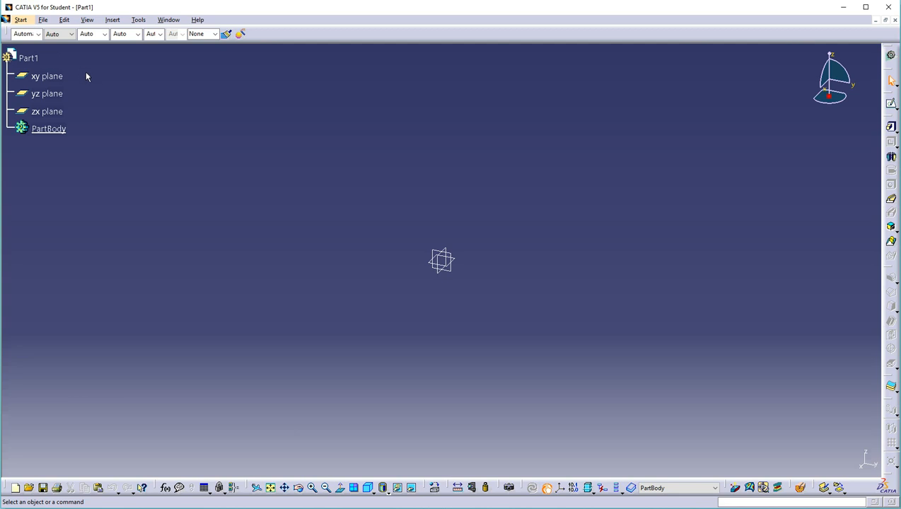
pyautogui.click(21, 20)
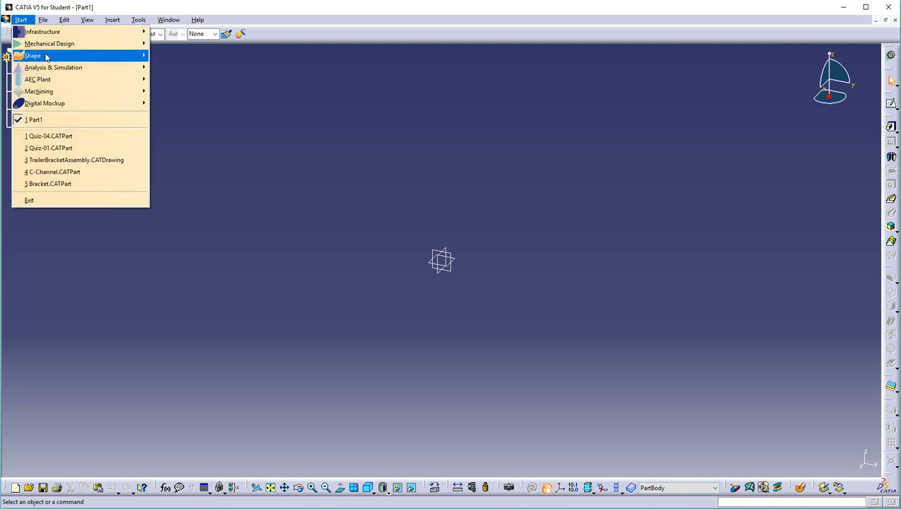
pyautogui.moveTo(122, 74)
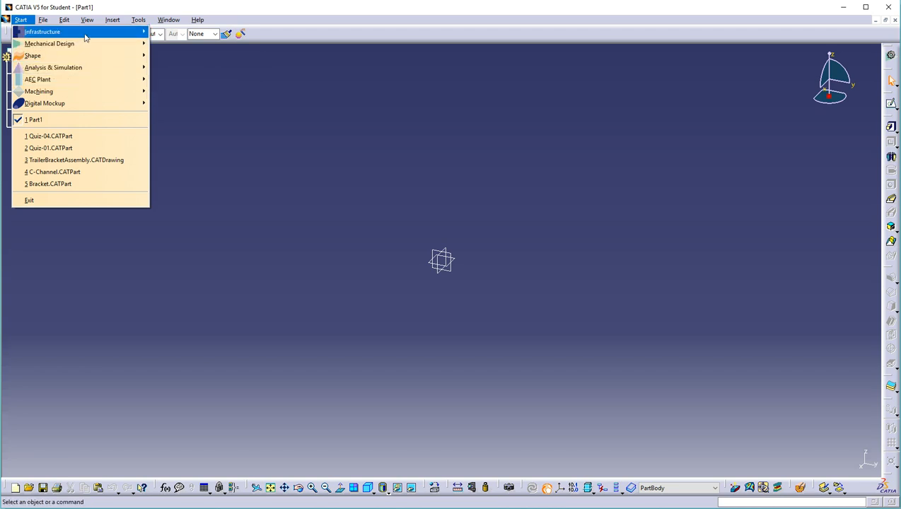
pyautogui.moveTo(113, 48)
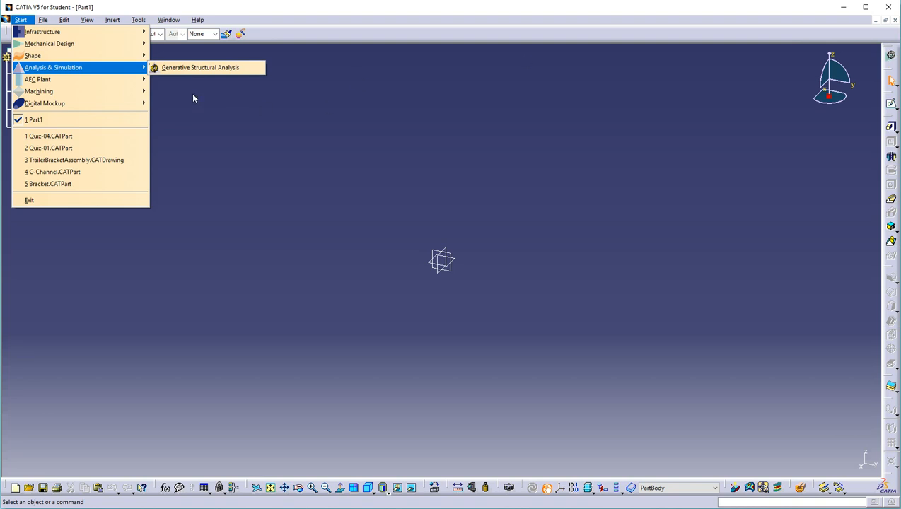
pyautogui.moveTo(78, 44)
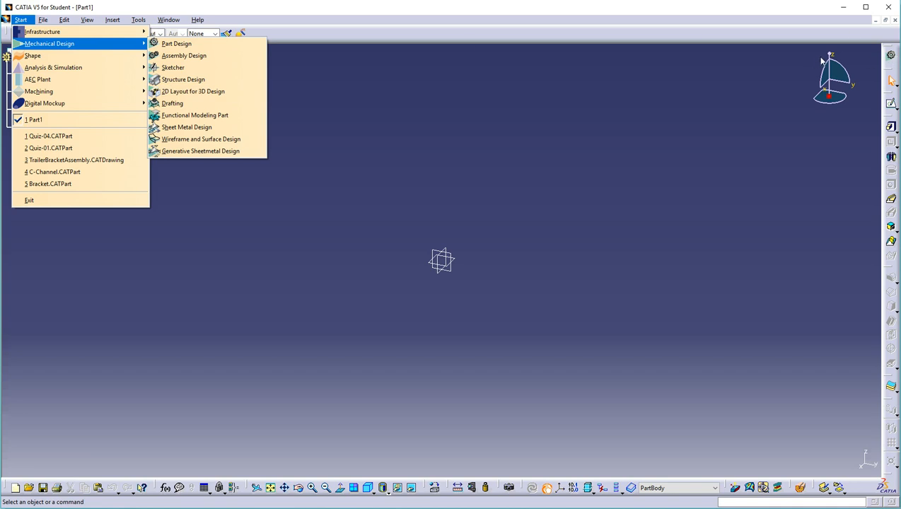
pyautogui.click(315, 78)
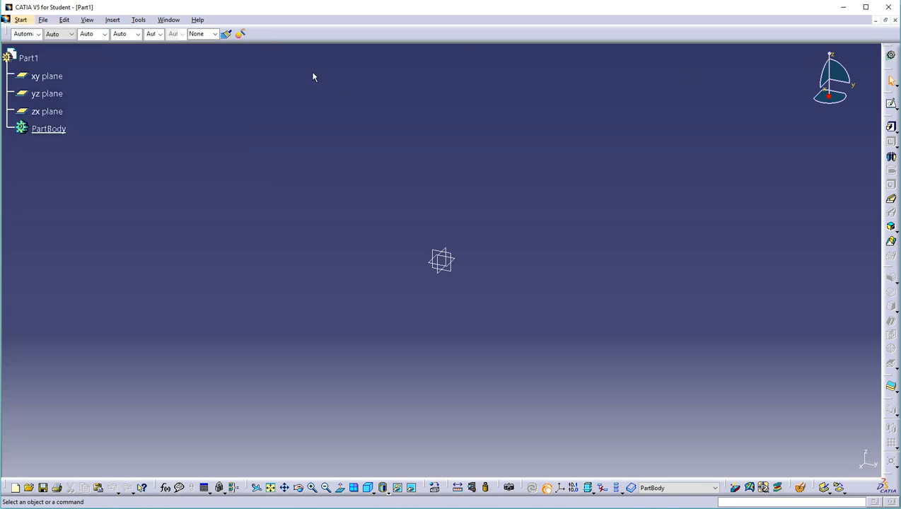
# Open the interface customization settings and add Part Design to the favorite workbenches.
pyautogui.rightClick(253, 36)
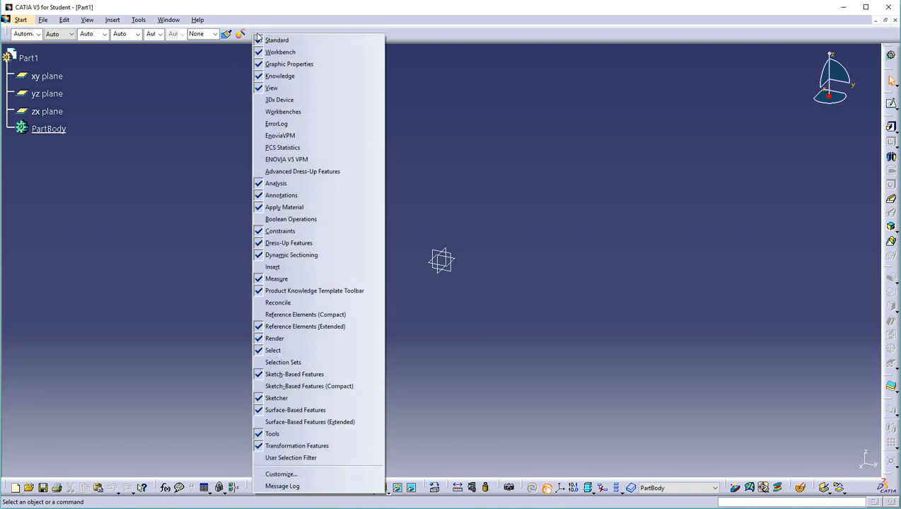
pyautogui.click(281, 474)
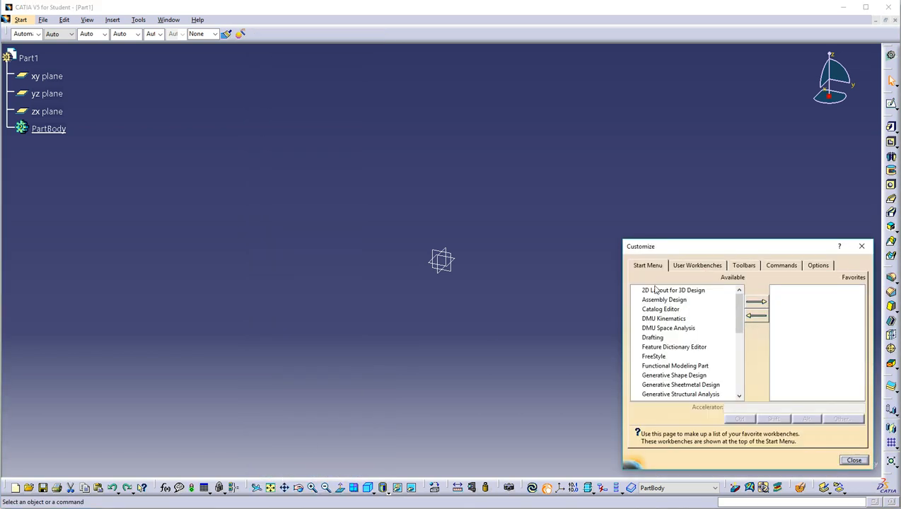
pyautogui.moveTo(695, 251); pyautogui.dragTo(306, 97)
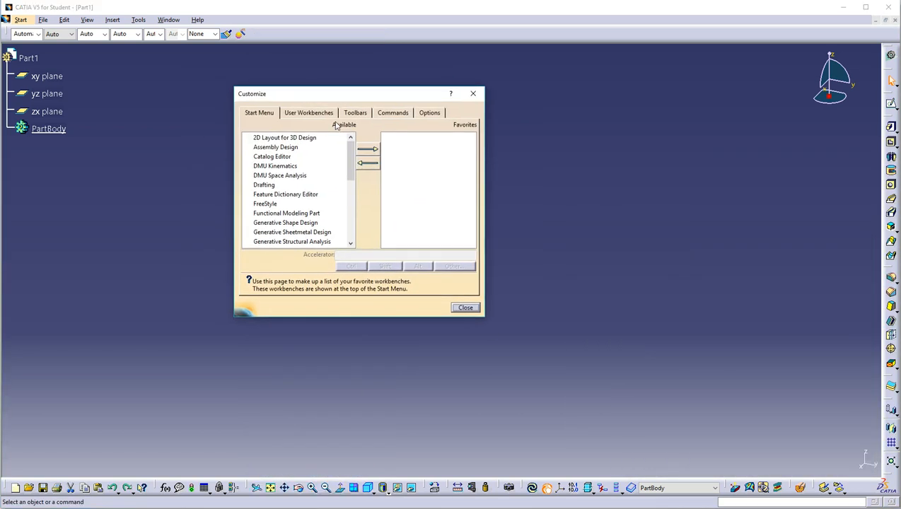
pyautogui.click(262, 118)
pyautogui.scroll(-5, 350, 170)
pyautogui.click(262, 175)
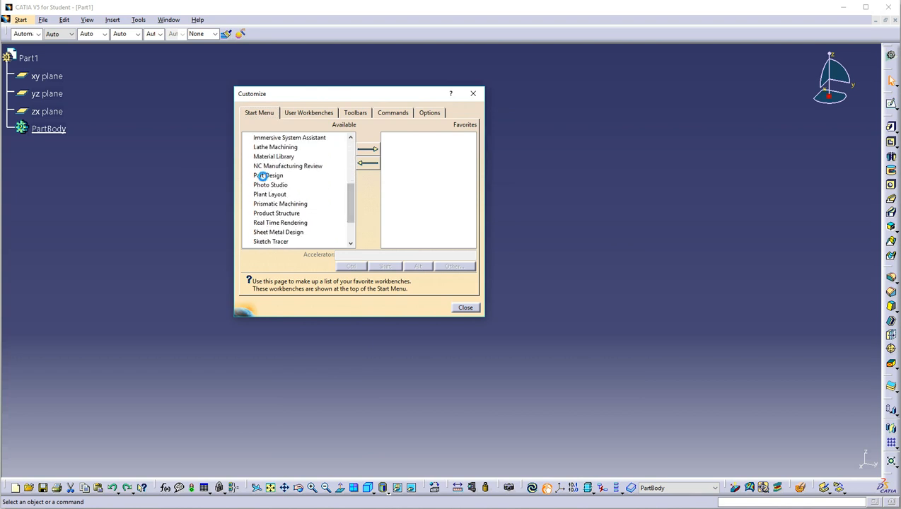
pyautogui.click(368, 149)
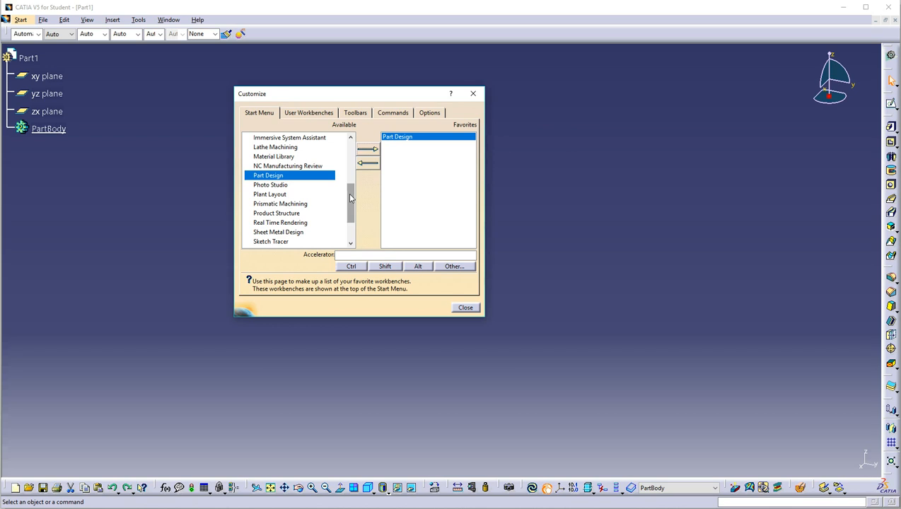
# Add Assembly Design and Wireframe and Surface Design to the favorite workbenches and close the customization dialog.
pyautogui.moveTo(350, 198); pyautogui.dragTo(350, 150)
pyautogui.click(282, 148)
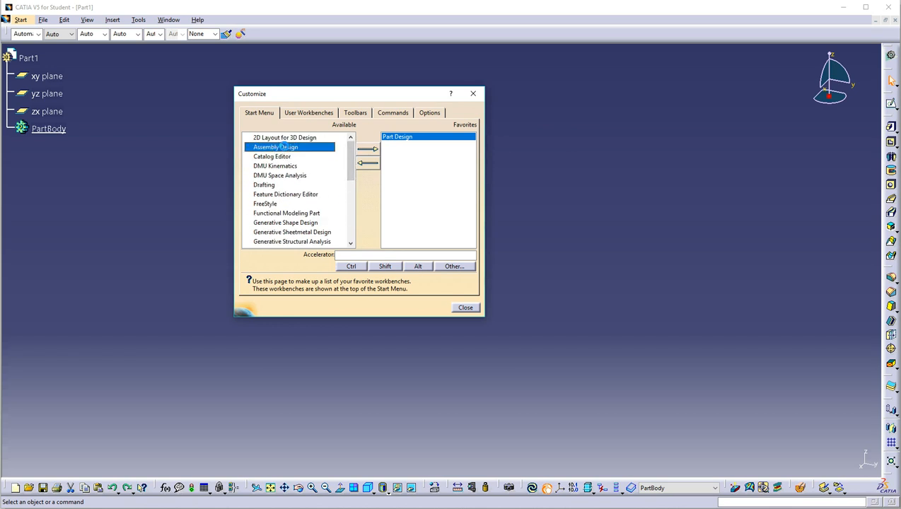
pyautogui.click(373, 150)
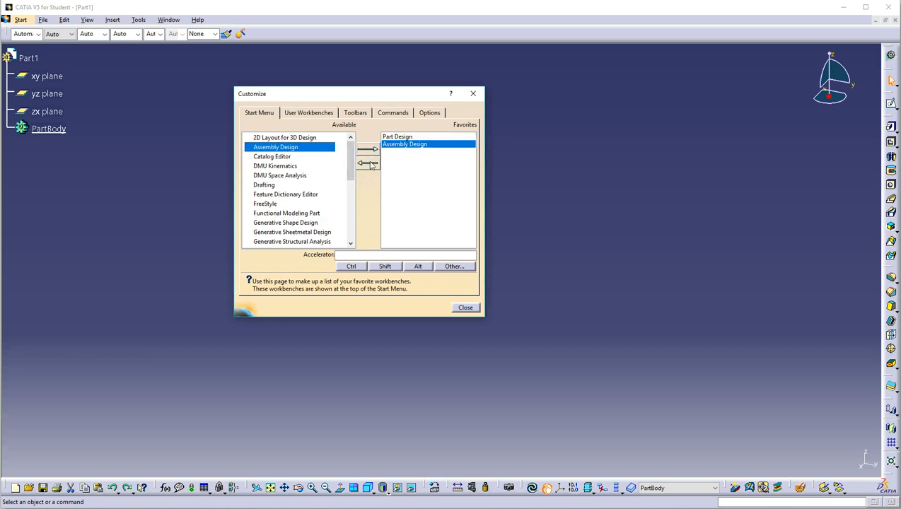
pyautogui.moveTo(352, 164); pyautogui.dragTo(350, 222)
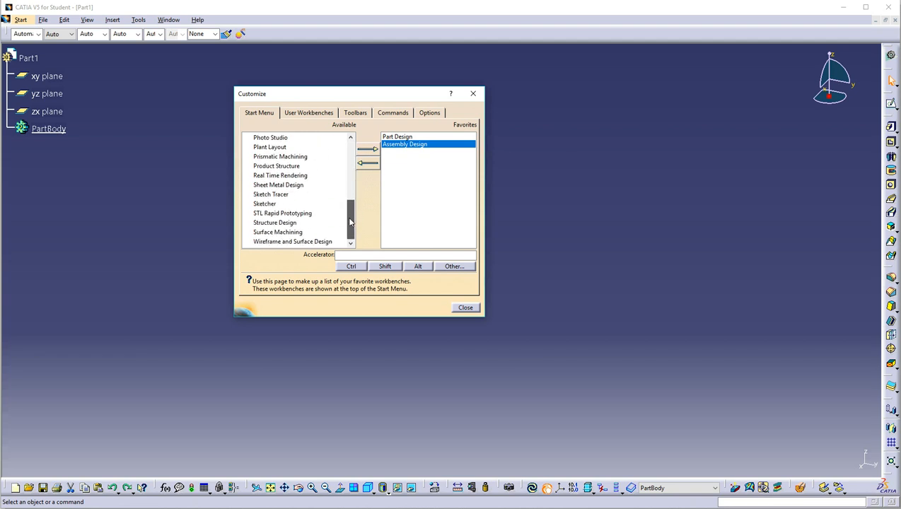
pyautogui.click(304, 241)
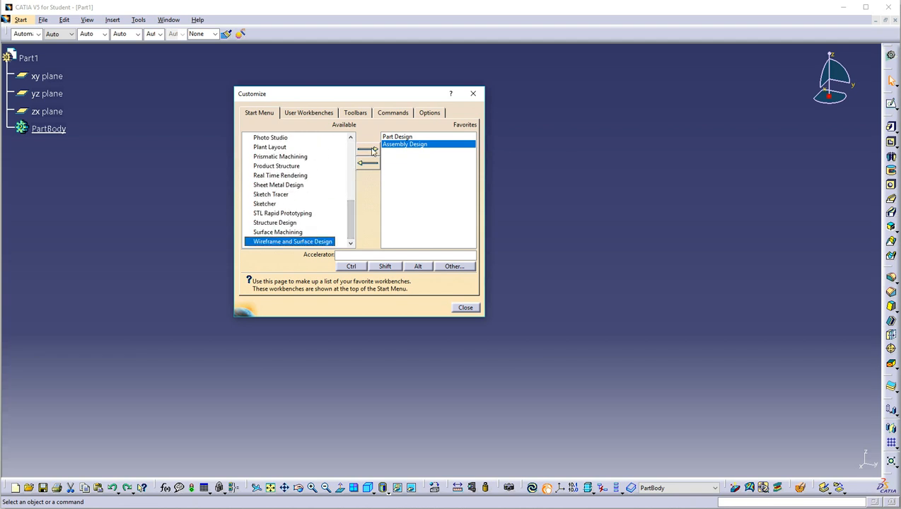
pyautogui.click(374, 150)
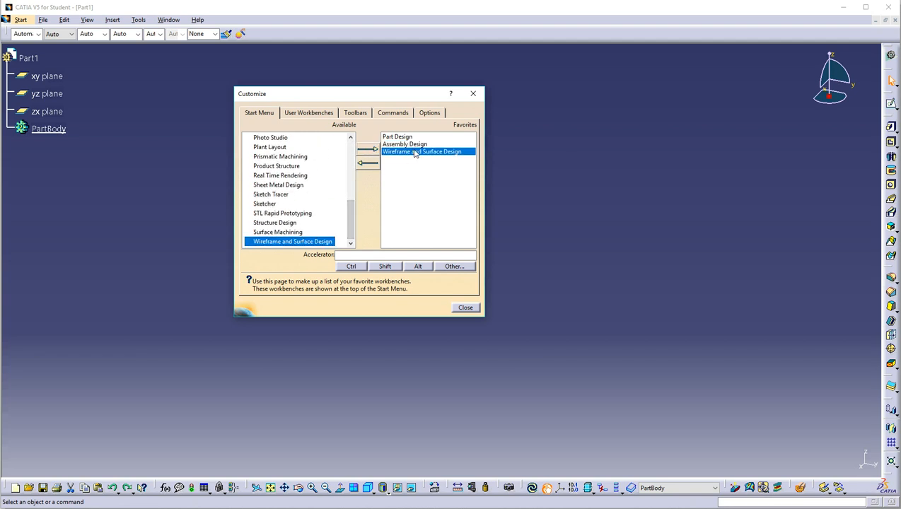
pyautogui.click(465, 307)
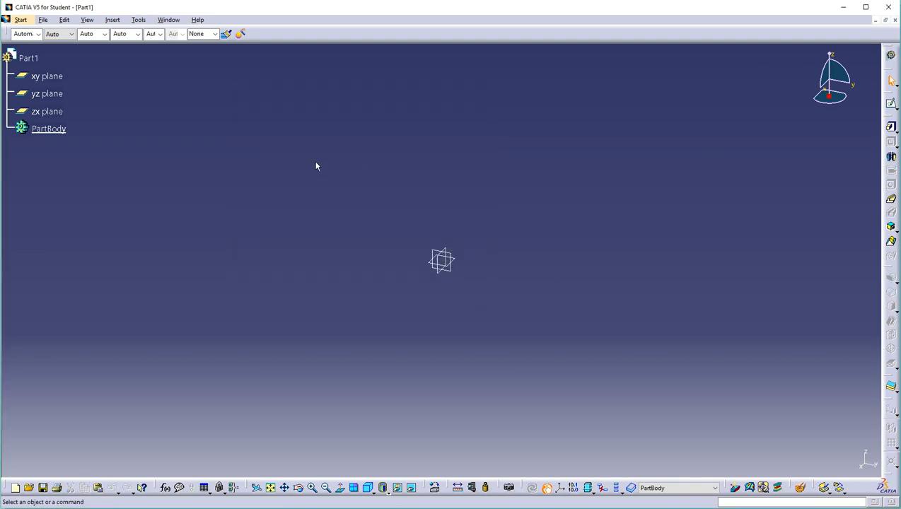
# Bring up the welcome dialog to check the favorite workbenches offered, and close it.
pyautogui.click(892, 57)
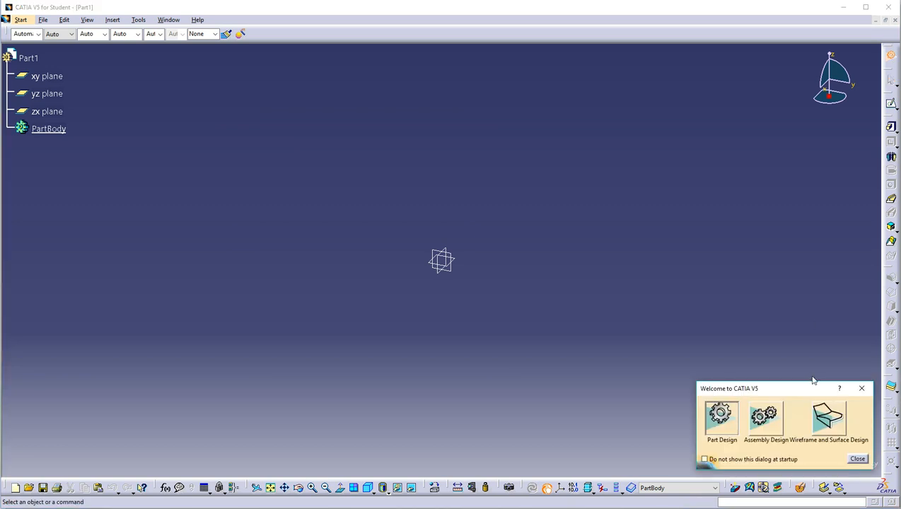
pyautogui.moveTo(810, 388); pyautogui.dragTo(729, 93)
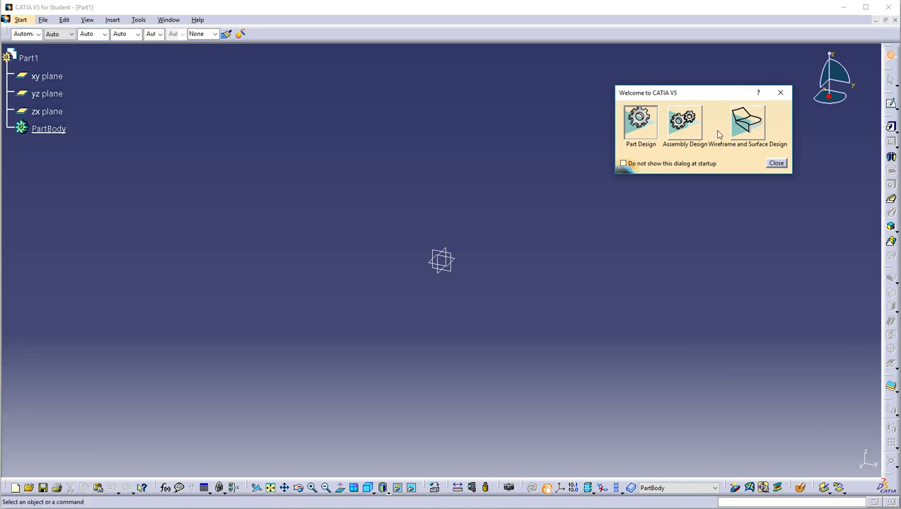
pyautogui.click(782, 164)
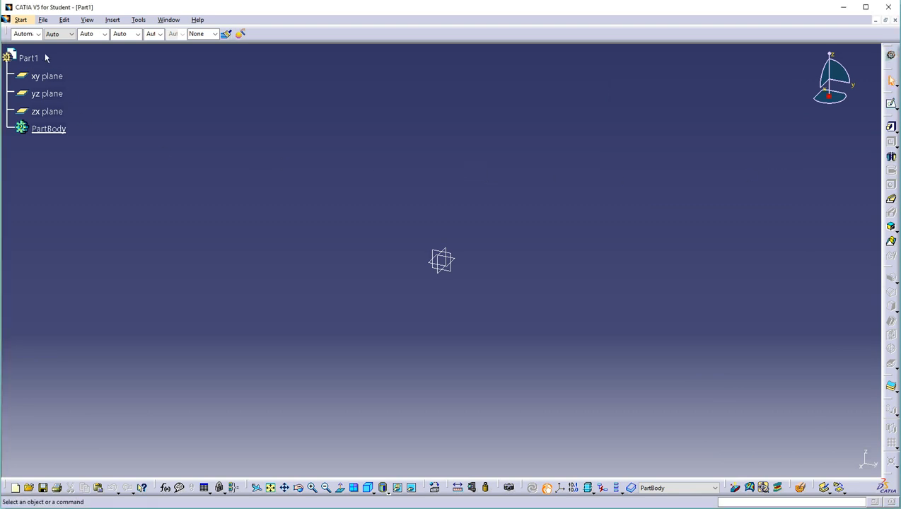
pyautogui.click(43, 19)
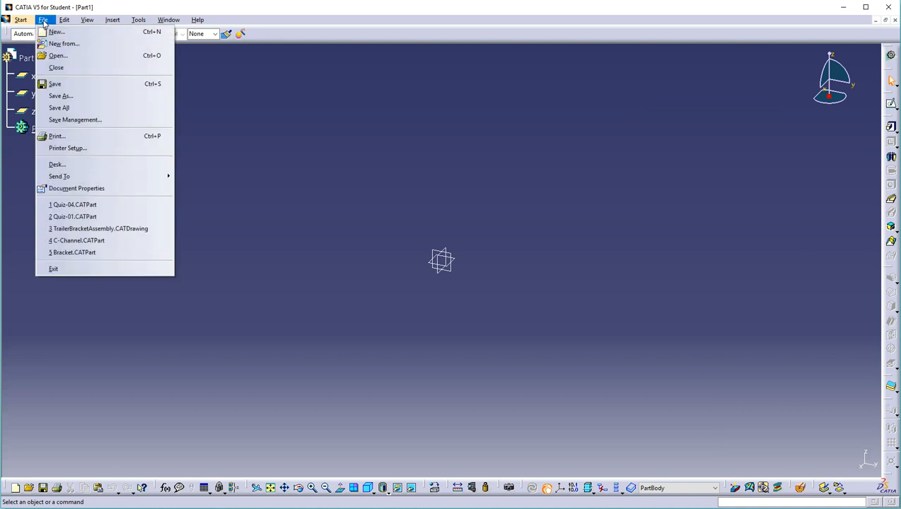
pyautogui.click(53, 28)
pyautogui.moveTo(794, 370); pyautogui.dragTo(616, 155)
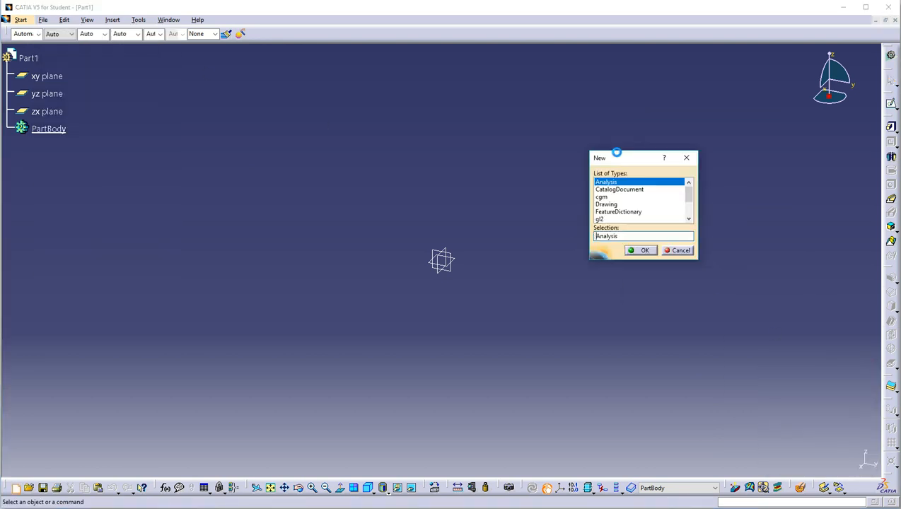
pyautogui.moveTo(687, 193); pyautogui.dragTo(687, 210)
pyautogui.click(641, 247)
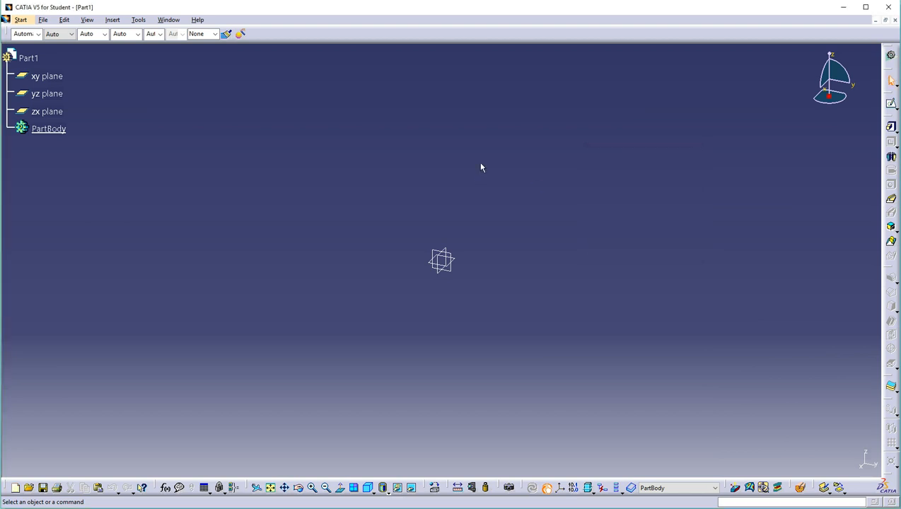
# Create a new part from the Part Design favorite workbench.
pyautogui.click(893, 56)
pyautogui.click(639, 122)
pyautogui.click(819, 461)
# Float the Sketch-Based Features toolbar over the model area in horizontal layout and dock it back among the vertical toolbars.
pyautogui.moveTo(890, 131); pyautogui.dragTo(844, 129)
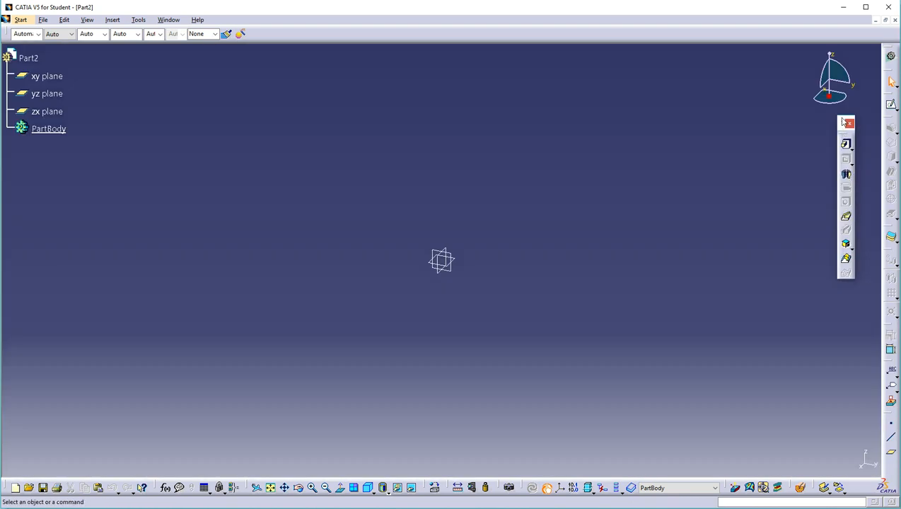
pyautogui.moveTo(843, 122)
pyautogui.mouseDown()
pyautogui.moveTo(636, 93)
pyautogui.moveTo(634, 31)
pyautogui.moveTo(652, 128)
pyautogui.mouseUp()
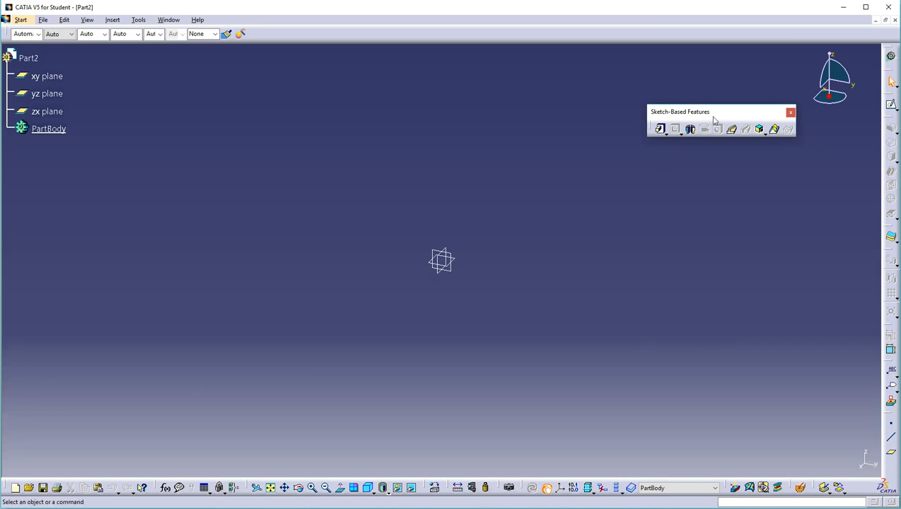
pyautogui.moveTo(682, 110)
pyautogui.mouseDown()
pyautogui.moveTo(820, 157)
pyautogui.moveTo(883, 150)
pyautogui.moveTo(702, 157)
pyautogui.moveTo(672, 178)
pyautogui.moveTo(885, 153)
pyautogui.mouseUp()
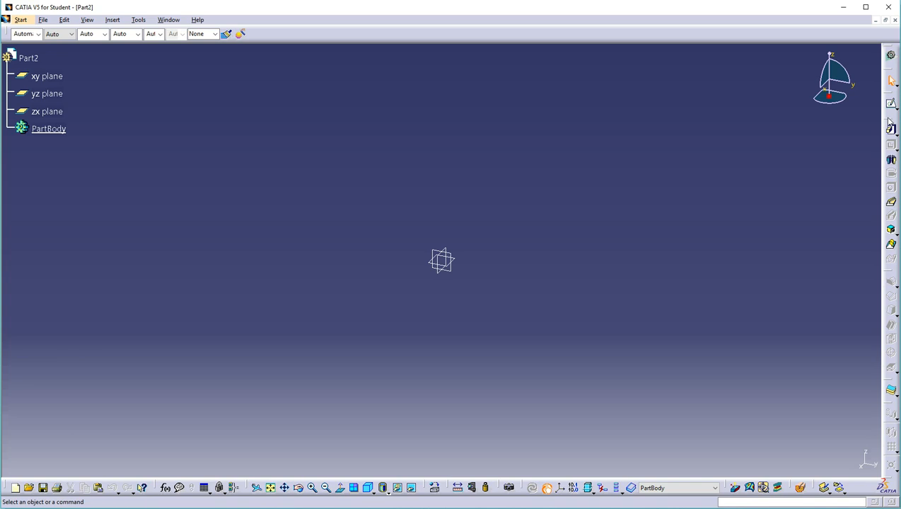
# Dock the Sketch-Based Features toolbar in its own second vertical column and place the View toolbar in a separate row above the other horizontal toolbars.
pyautogui.moveTo(890, 121)
pyautogui.mouseDown()
pyautogui.moveTo(872, 123)
pyautogui.moveTo(879, 127)
pyautogui.moveTo(873, 106)
pyautogui.moveTo(890, 110)
pyautogui.moveTo(878, 98)
pyautogui.moveTo(872, 59)
pyautogui.mouseUp()
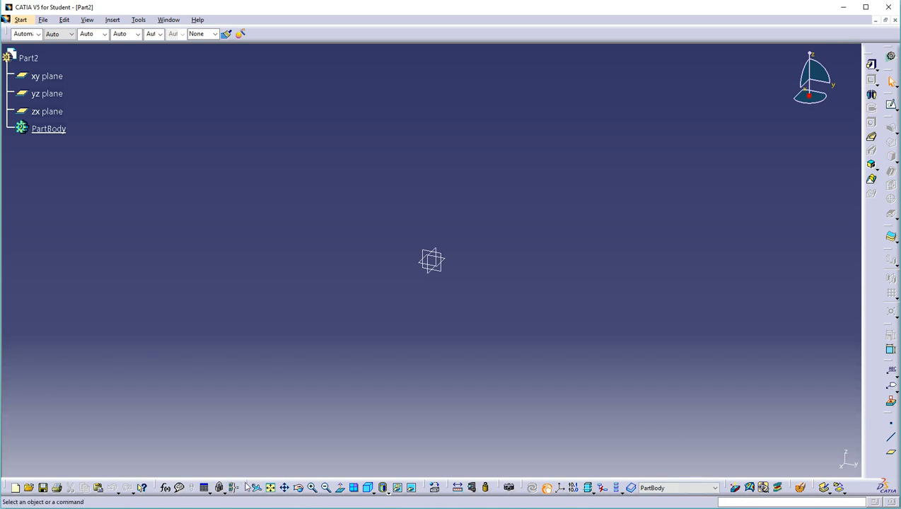
pyautogui.moveTo(246, 487); pyautogui.dragTo(247, 476)
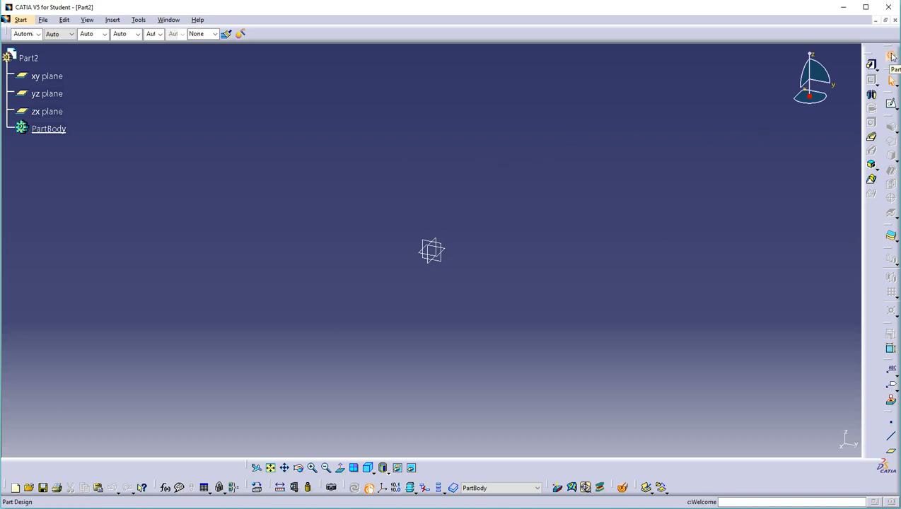
# Start a new sketch on the yz plane.
pyautogui.click(892, 104)
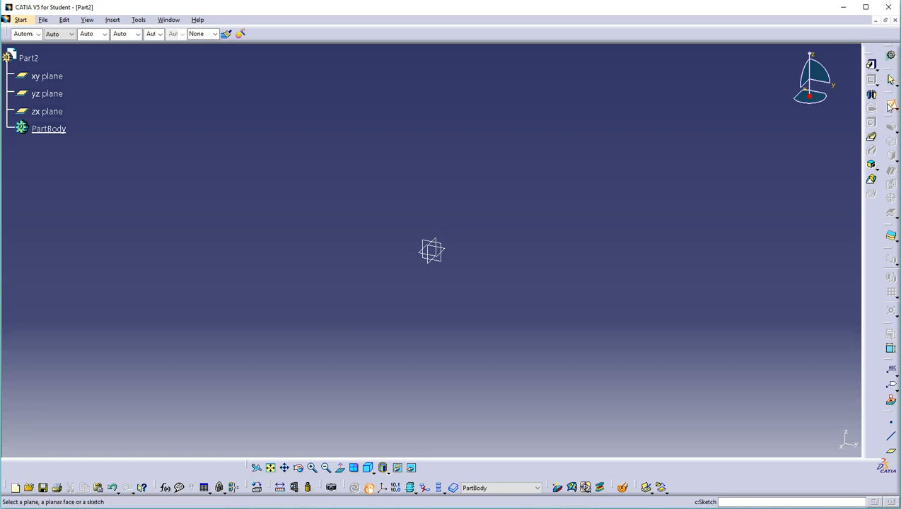
pyautogui.click(445, 262)
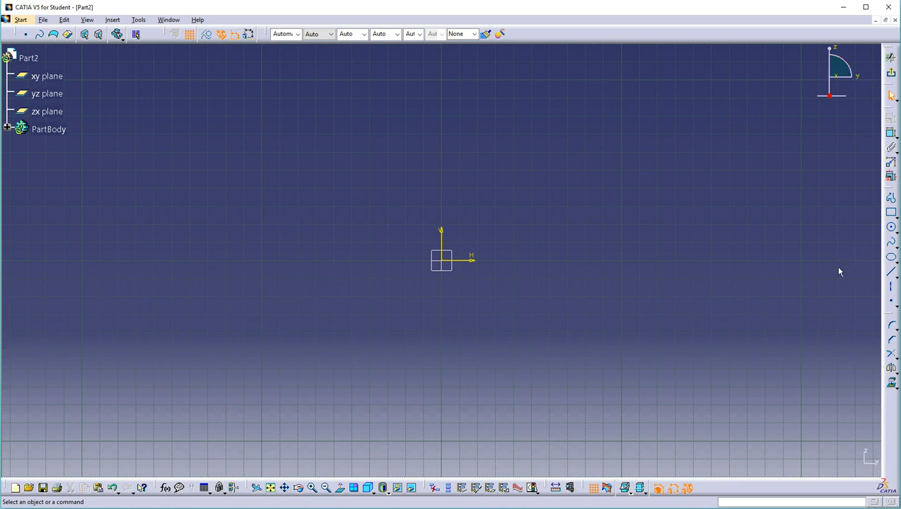
# Dock the User Selection Filter toolbar beside Graphic Properties and float the Sketch tools toolbar over the sketch area above the origin.
pyautogui.moveTo(166, 34); pyautogui.dragTo(170, 70)
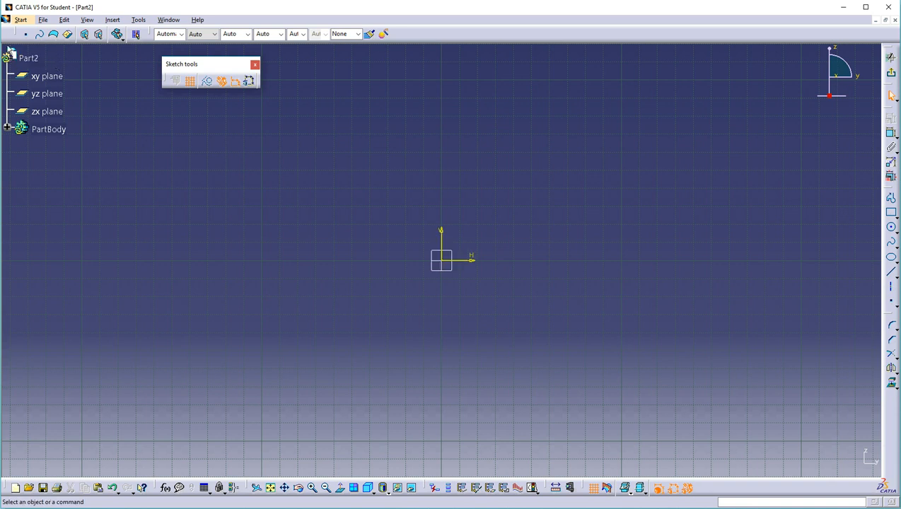
pyautogui.moveTo(15, 34); pyautogui.dragTo(132, 152)
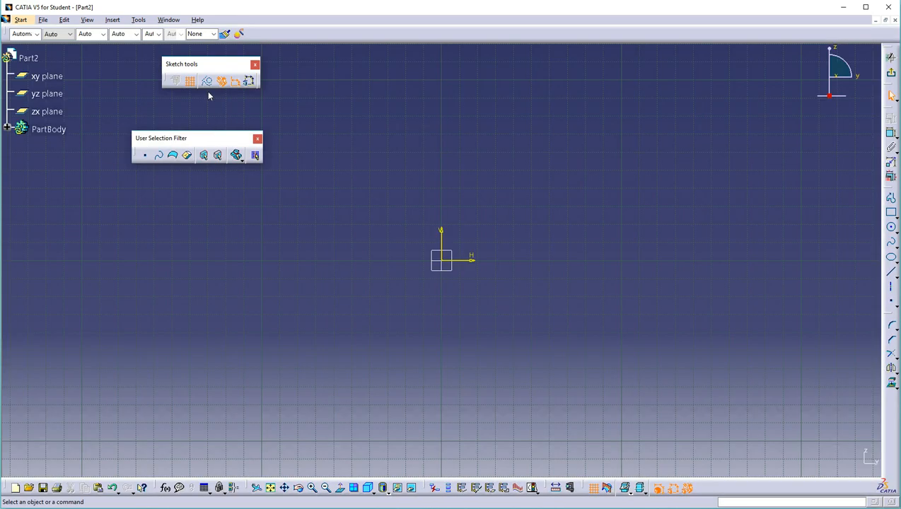
pyautogui.moveTo(211, 67)
pyautogui.mouseDown()
pyautogui.moveTo(184, 211)
pyautogui.moveTo(260, 190)
pyautogui.mouseUp()
pyautogui.moveTo(225, 140); pyautogui.dragTo(290, 140)
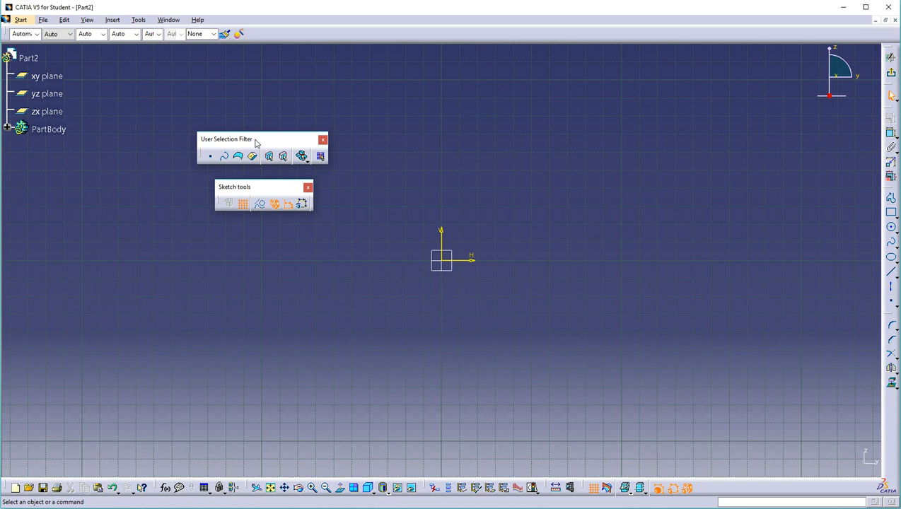
pyautogui.moveTo(256, 142); pyautogui.dragTo(309, 30)
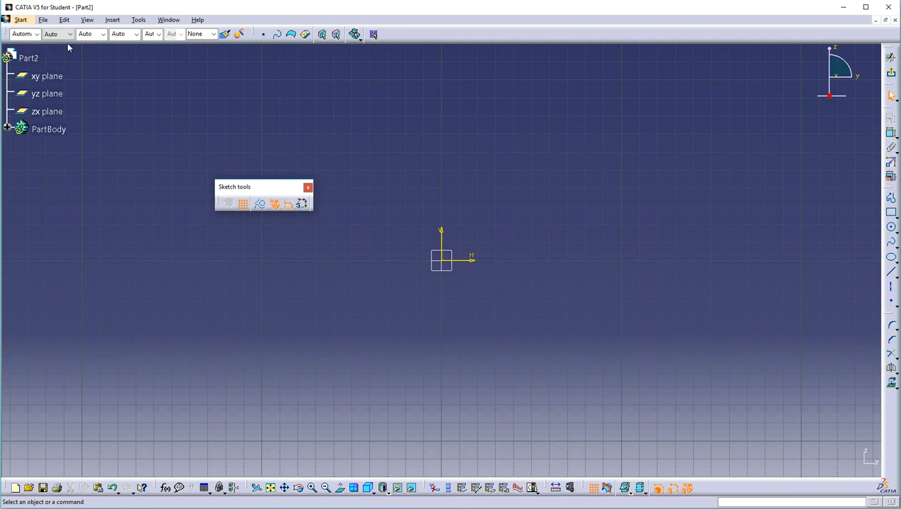
pyautogui.moveTo(268, 192)
pyautogui.mouseDown()
pyautogui.moveTo(290, 188)
pyautogui.moveTo(428, 85)
pyautogui.moveTo(447, 26)
pyautogui.moveTo(442, 70)
pyautogui.mouseUp()
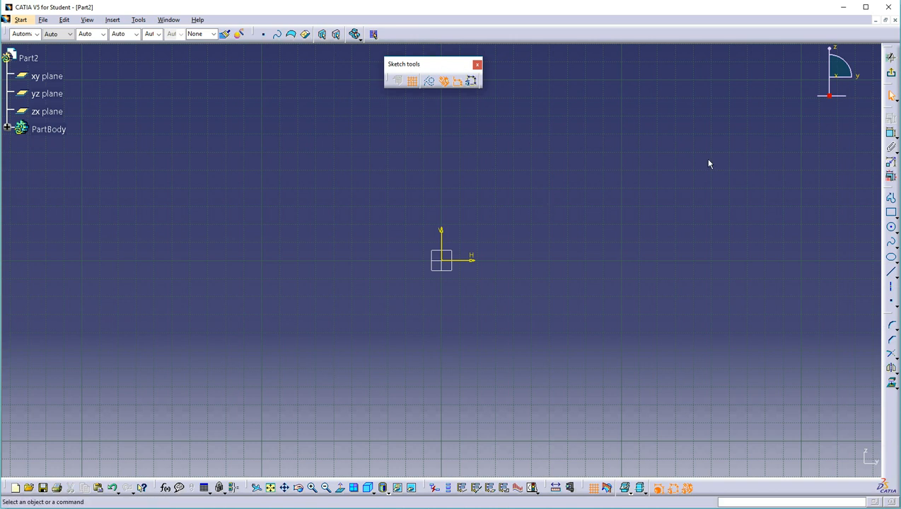
# Start the Ellipse and Circle commands to expand the Sketch tools toolbar, and dock it beside the User Selection Filter toolbar.
pyautogui.click(892, 260)
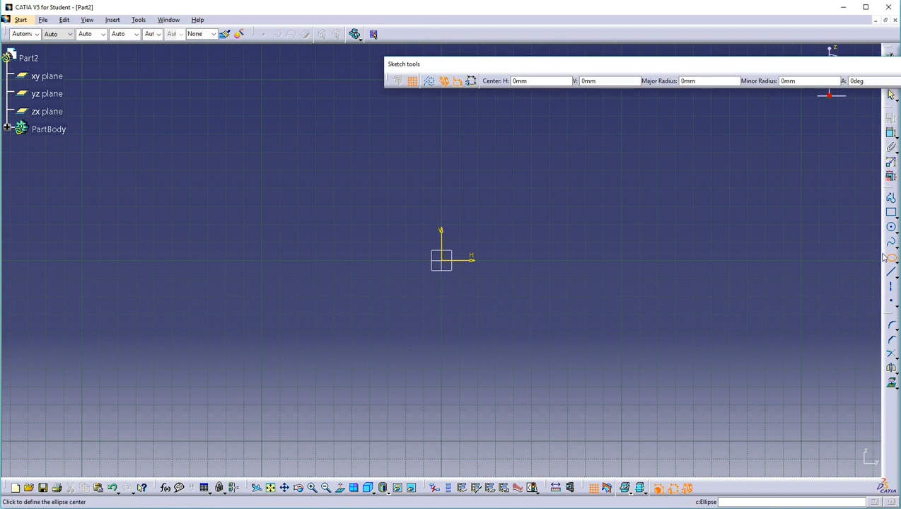
pyautogui.moveTo(630, 66); pyautogui.dragTo(544, 88)
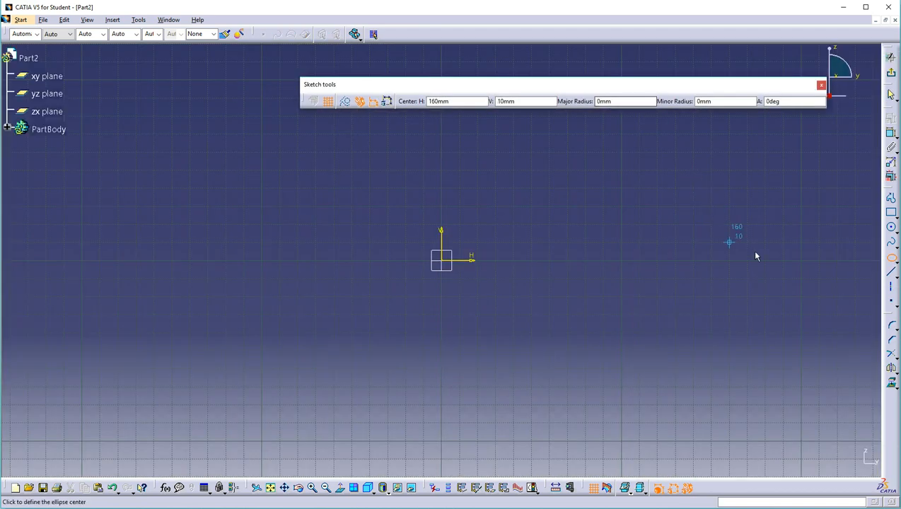
pyautogui.click(892, 228)
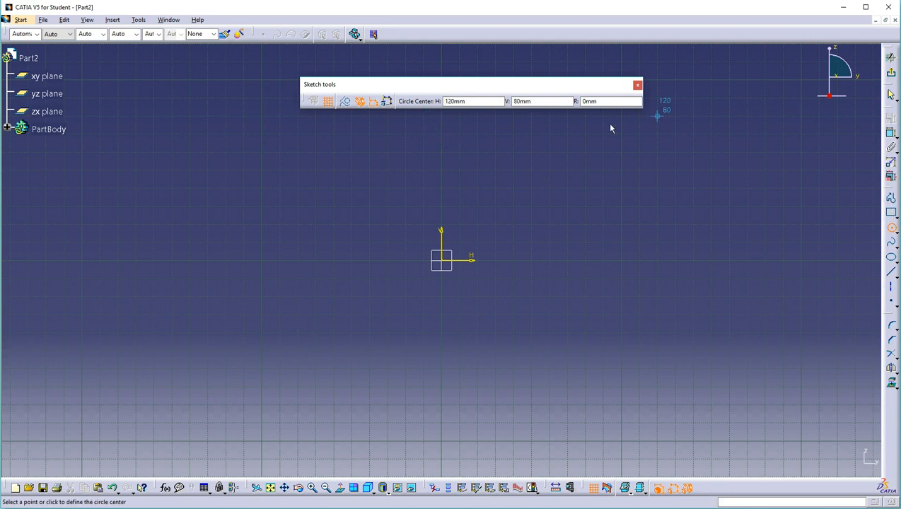
pyautogui.moveTo(573, 89); pyautogui.dragTo(656, 34)
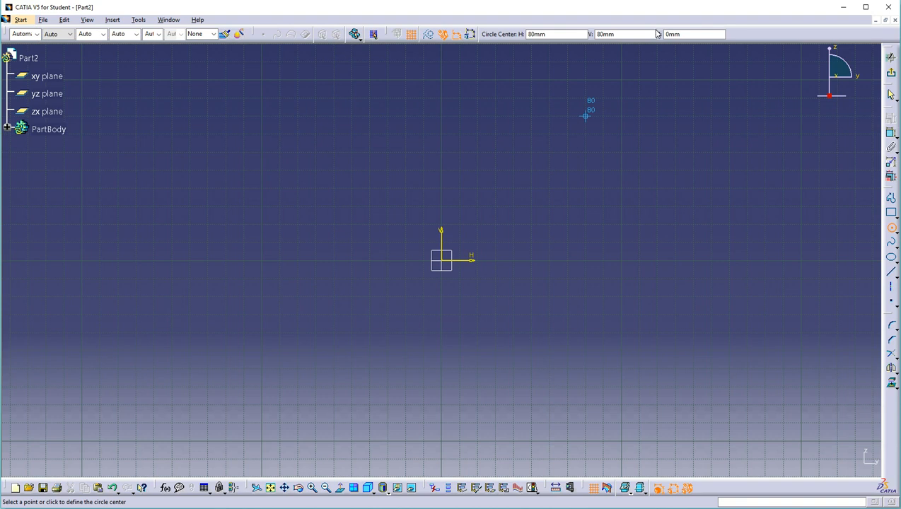
# Check the docked Sketch tools fields for the Line, Ellipse and Circle commands, and exit the sketch.
pyautogui.click(892, 275)
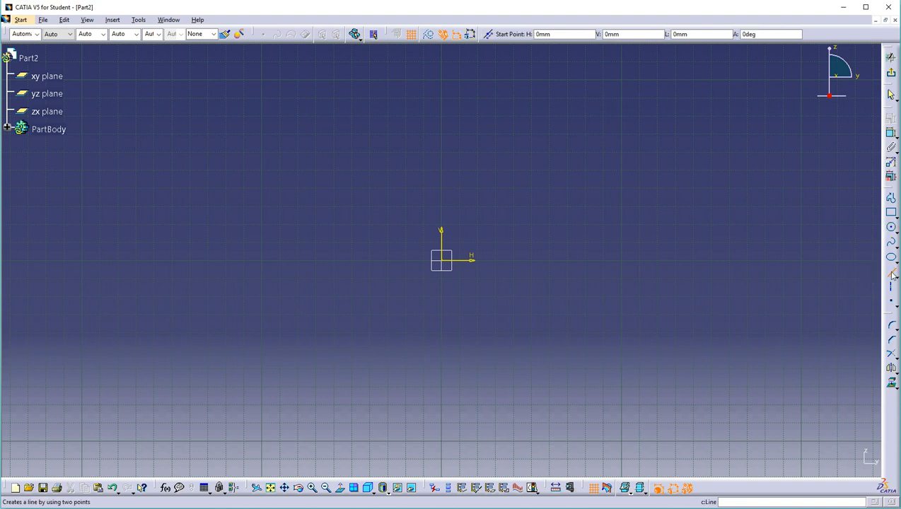
pyautogui.click(891, 258)
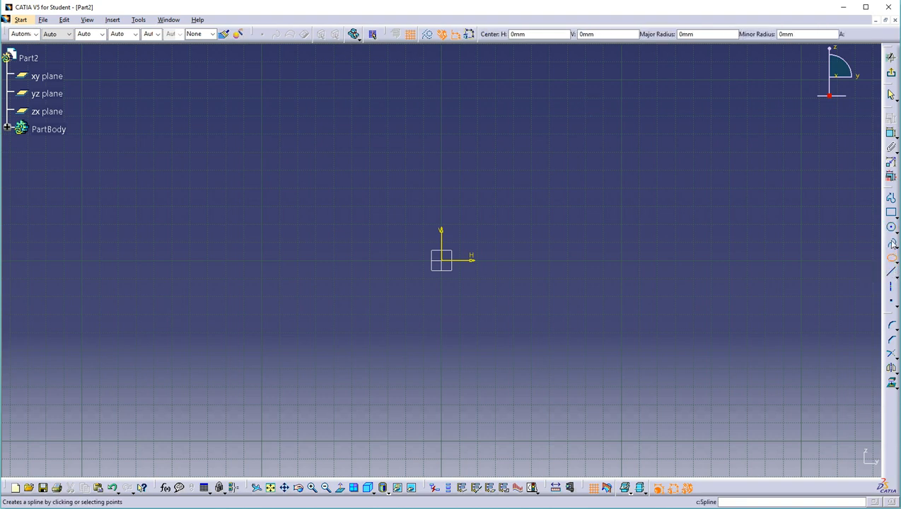
pyautogui.click(892, 228)
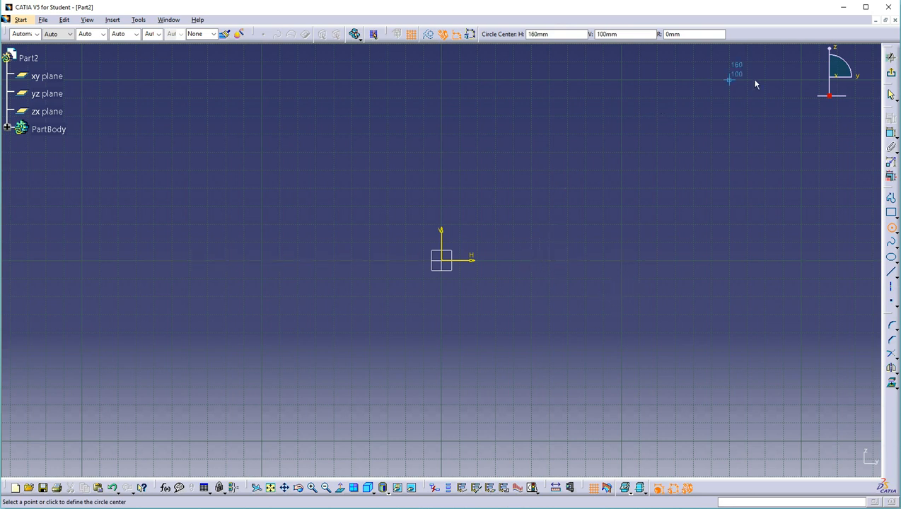
pyautogui.click(891, 73)
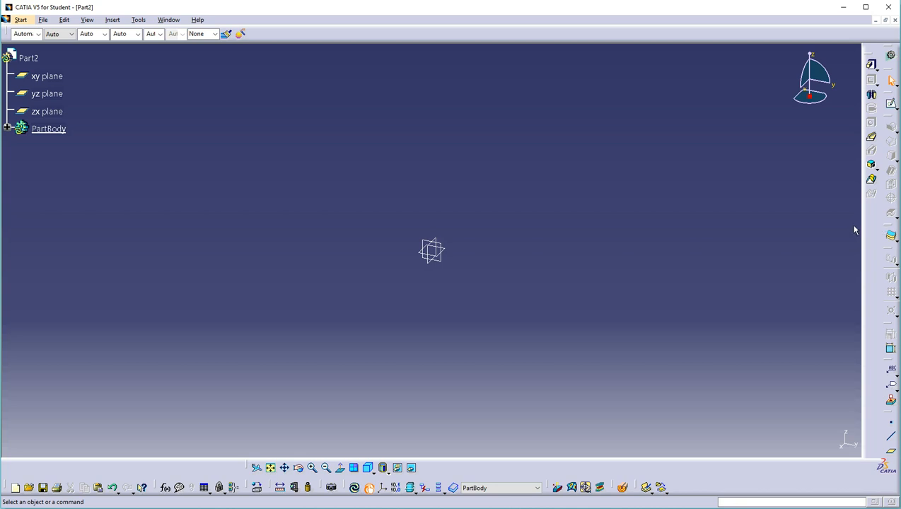
# Set the length unit to Inch (in) in the Parameters and Measure options and apply the change.
pyautogui.click(139, 22)
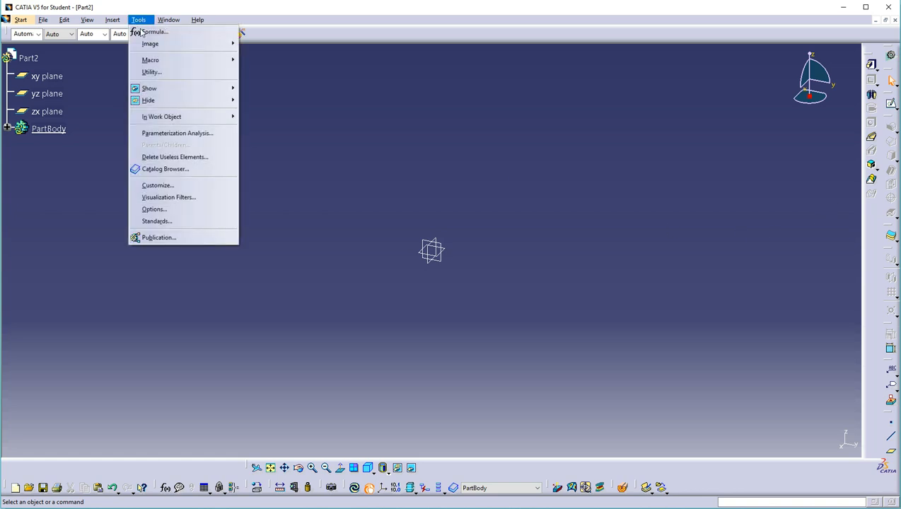
pyautogui.click(152, 210)
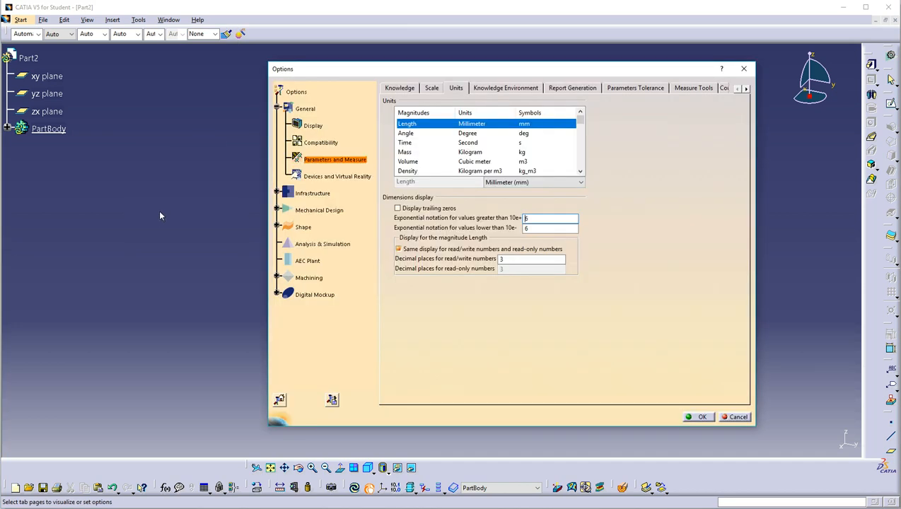
pyautogui.click(290, 109)
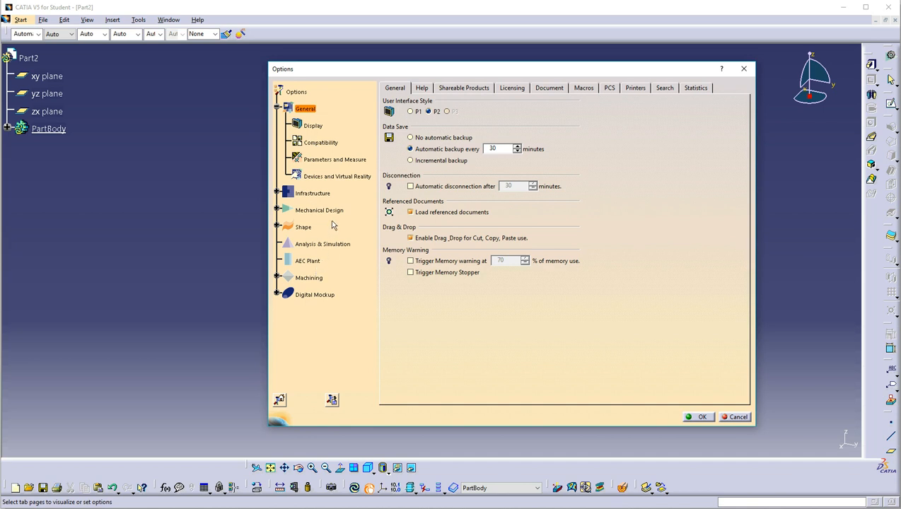
pyautogui.click(344, 163)
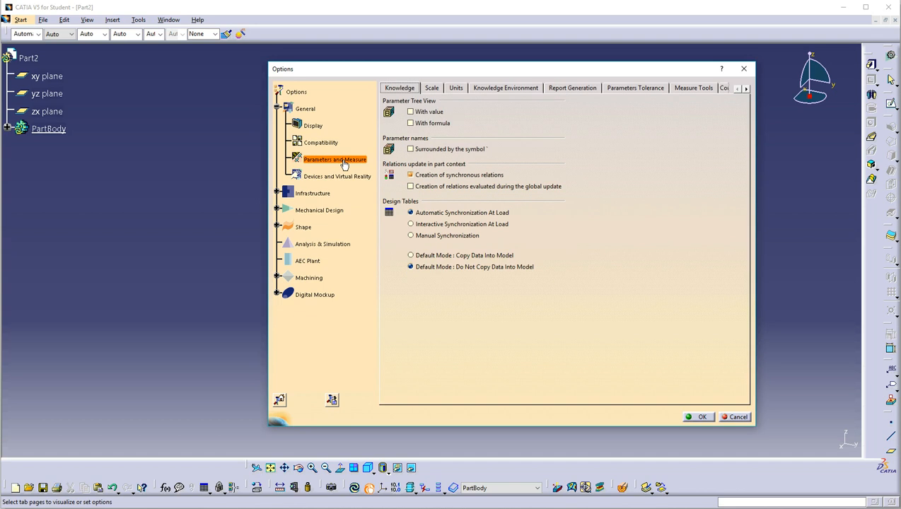
pyautogui.click(456, 88)
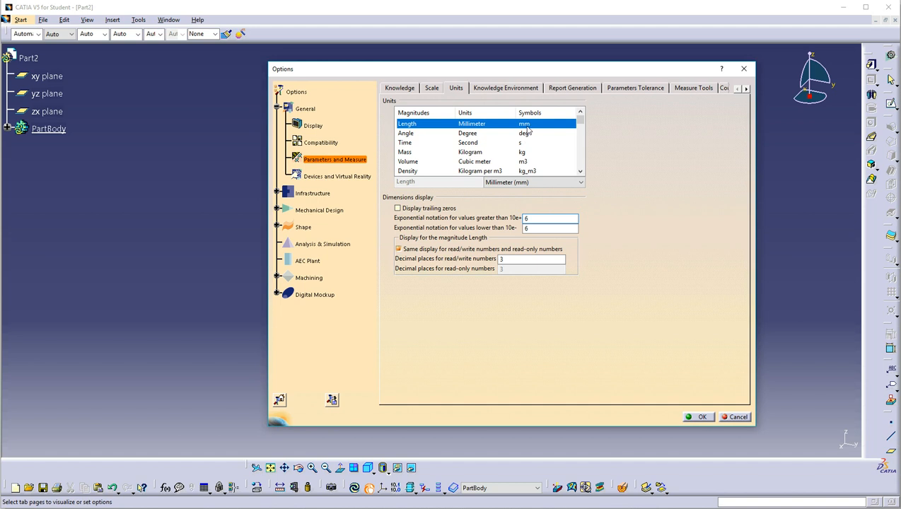
pyautogui.click(533, 182)
pyautogui.click(524, 222)
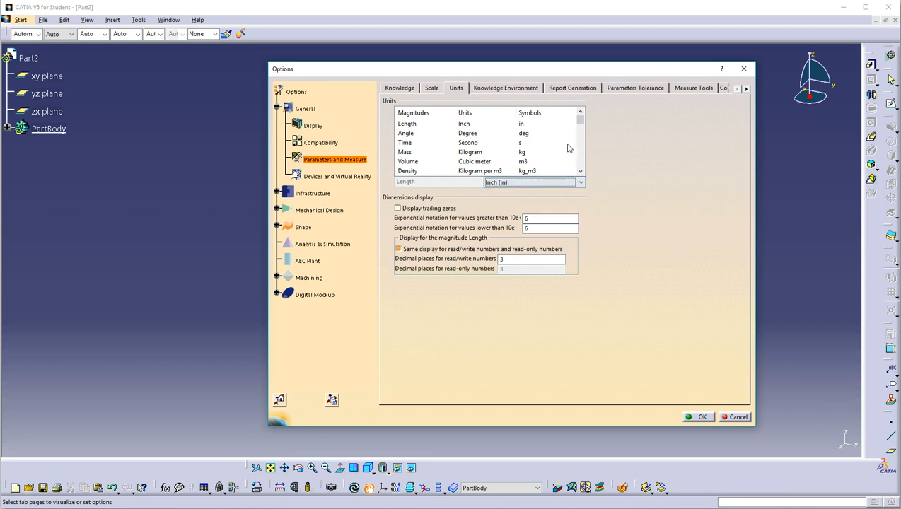
pyautogui.click(698, 418)
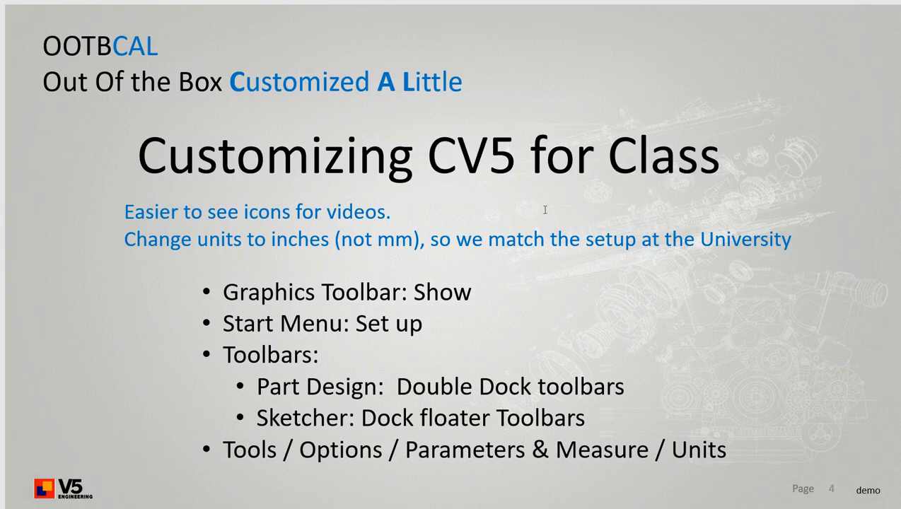
pyautogui.press('Right')
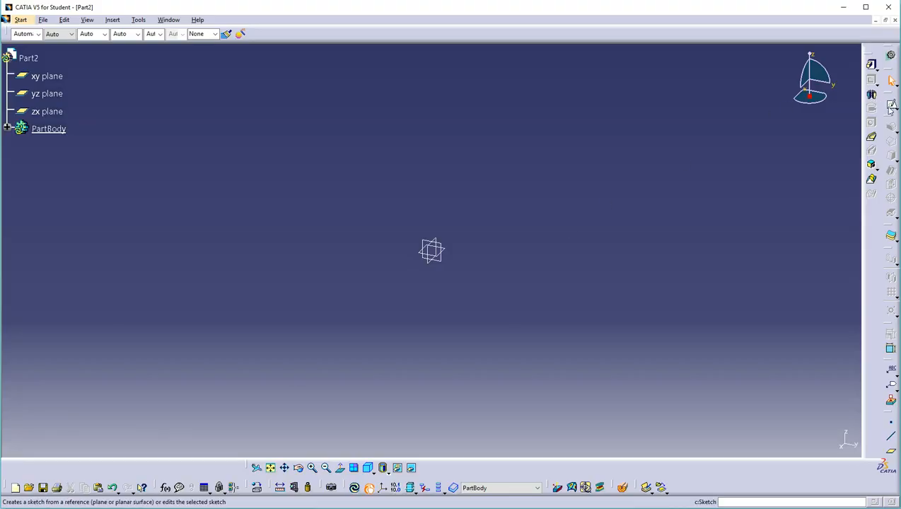
# Sketch a rectangle around the origin on the yz plane and extrude it into a pad 0.787 in long.
pyautogui.click(893, 105)
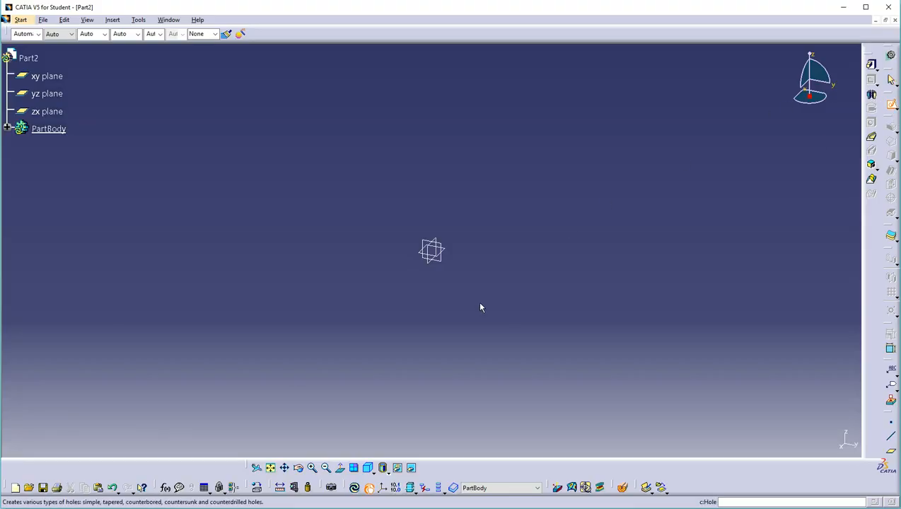
pyautogui.click(446, 265)
pyautogui.click(891, 212)
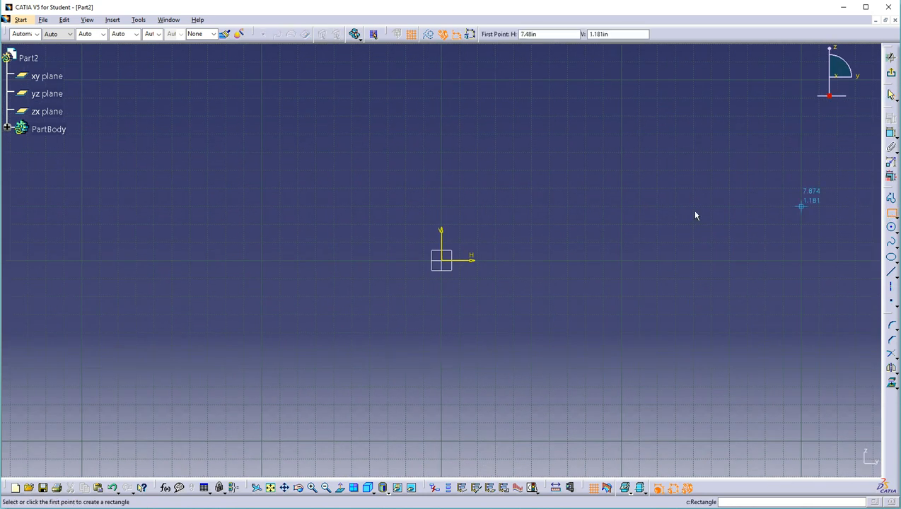
pyautogui.click(261, 152)
pyautogui.click(674, 387)
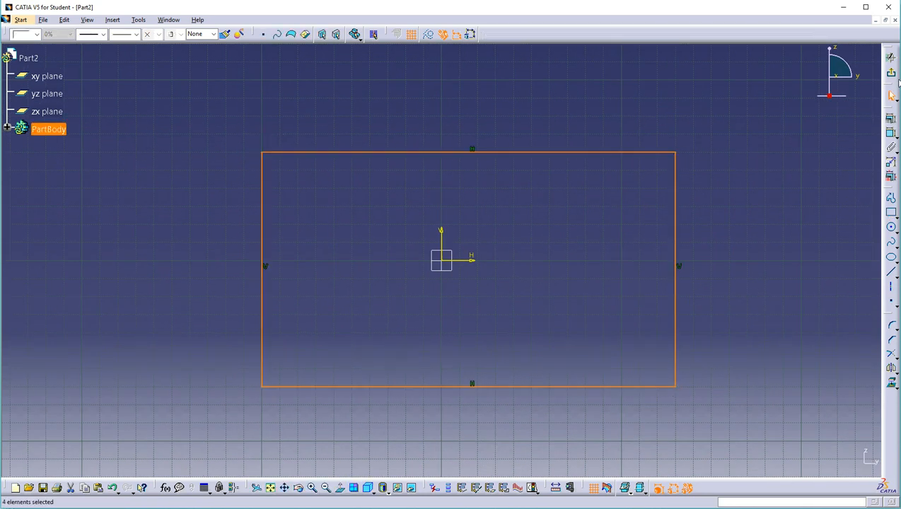
pyautogui.click(890, 73)
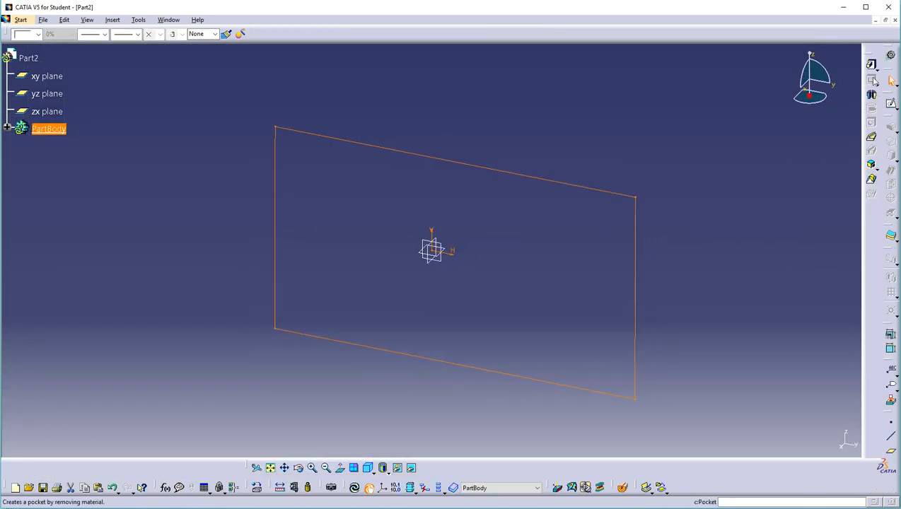
pyautogui.click(872, 65)
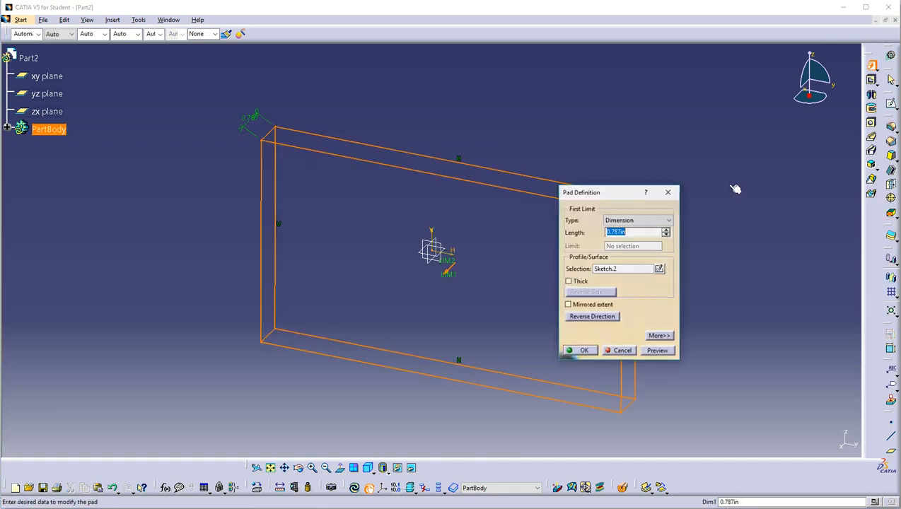
pyautogui.click(583, 351)
# Float the Sketch-Based Features toolbar and the View toolbar over the model area.
pyautogui.moveTo(875, 56); pyautogui.dragTo(632, 134)
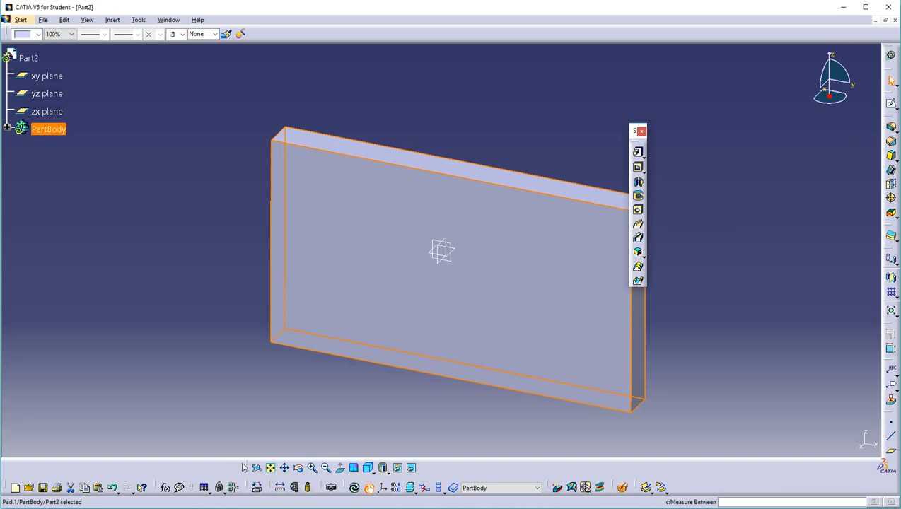
pyautogui.moveTo(248, 467); pyautogui.dragTo(162, 203)
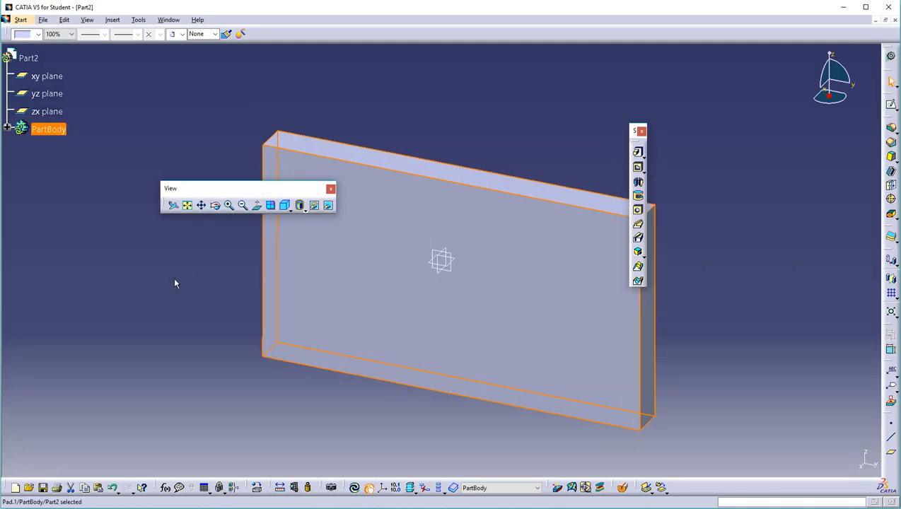
# Tear off the Pads sub-toolbar from Sketch-Based Features as a floating toolbar and close it, twice.
pyautogui.click(642, 156)
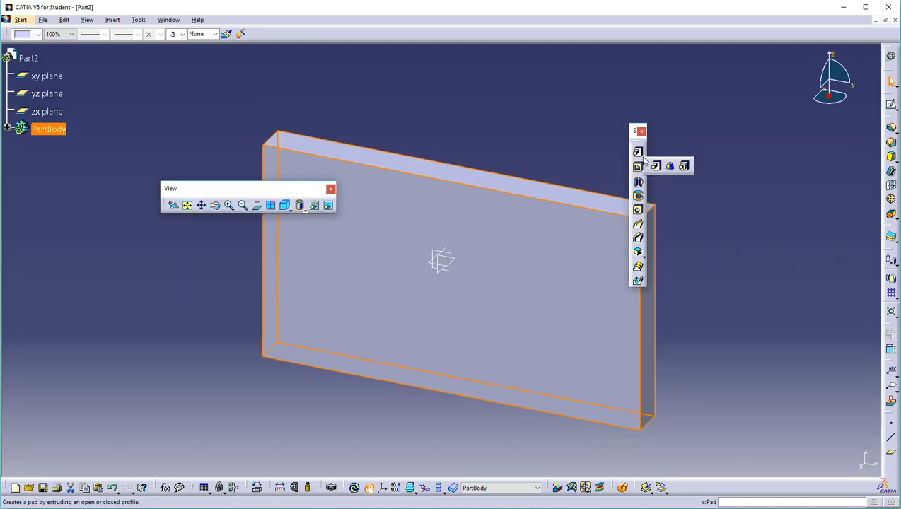
pyautogui.moveTo(658, 165); pyautogui.dragTo(702, 149)
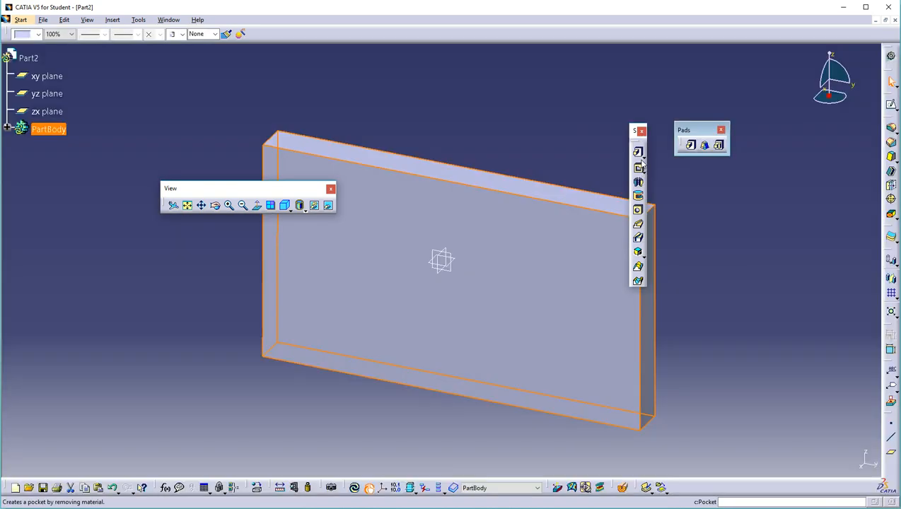
pyautogui.click(770, 174)
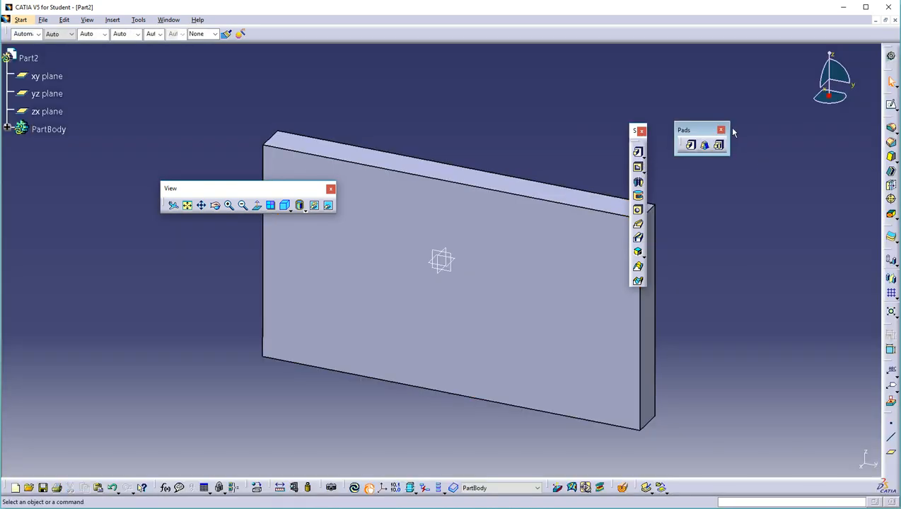
pyautogui.click(721, 130)
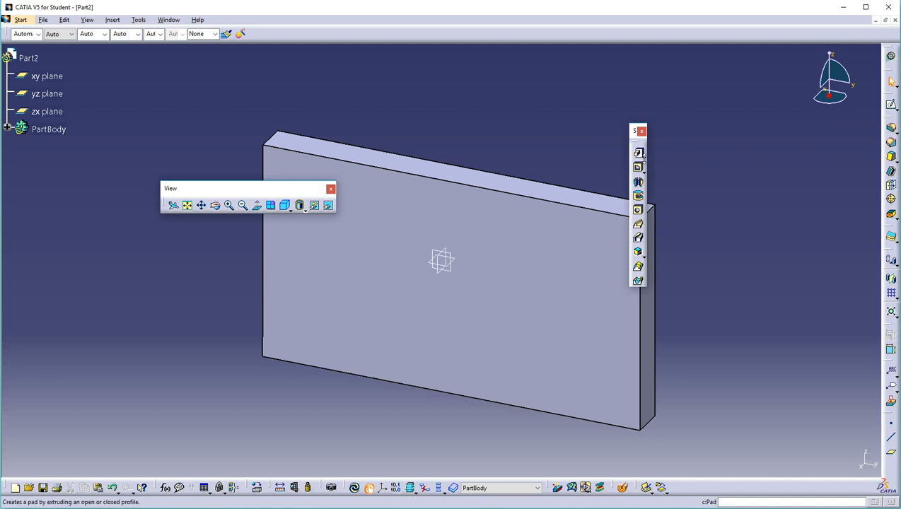
pyautogui.click(643, 171)
pyautogui.moveTo(680, 166); pyautogui.dragTo(735, 140)
pyautogui.click(736, 125)
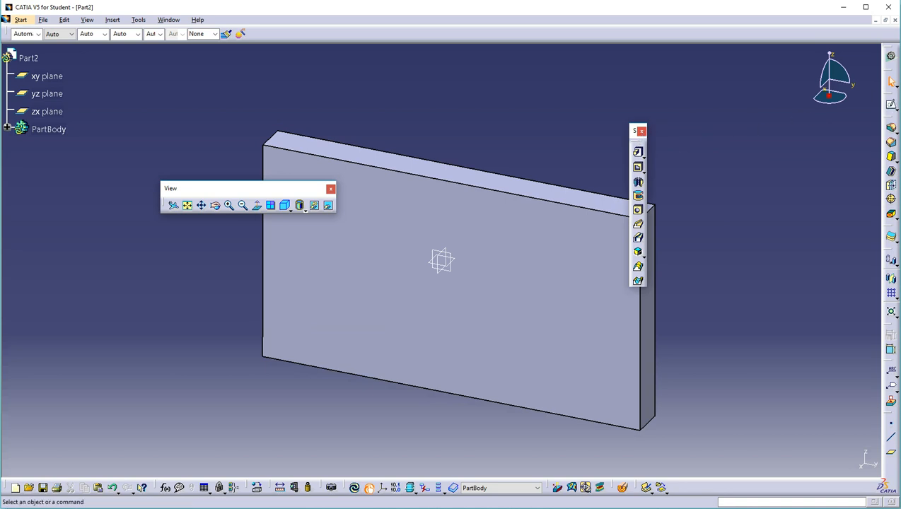
# Hide the floating Sketch-Based Features toolbar and show it again from the list of available toolbars.
pyautogui.click(642, 131)
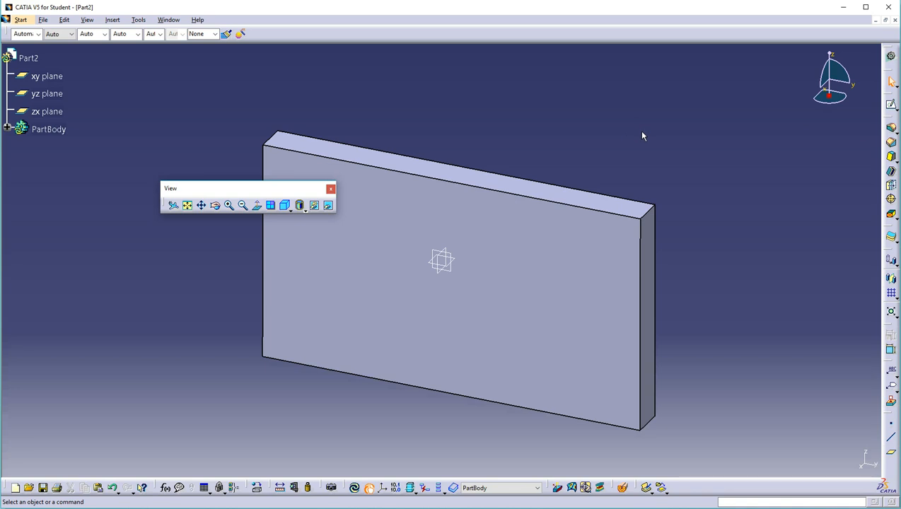
pyautogui.rightClick(892, 132)
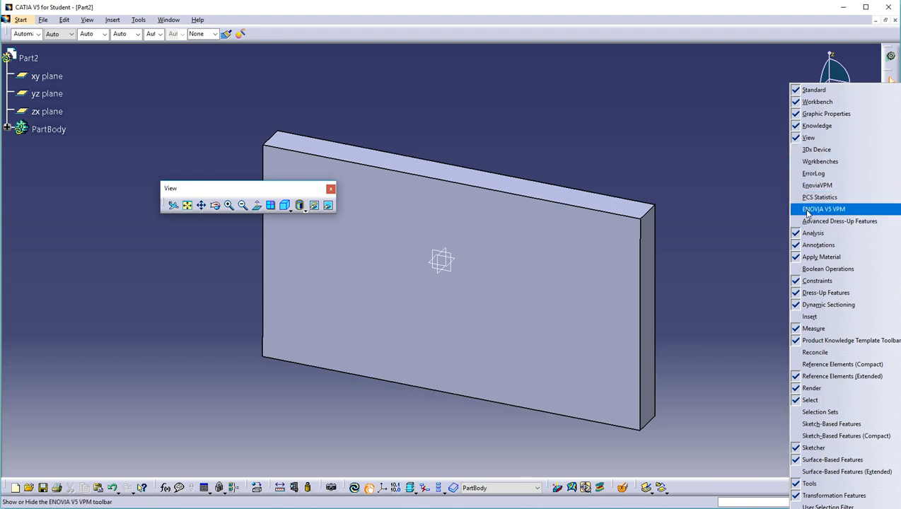
pyautogui.click(798, 425)
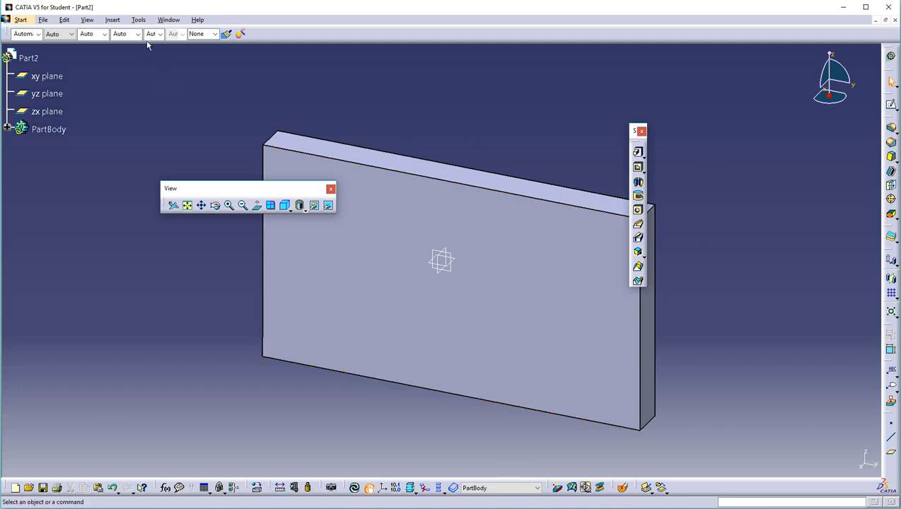
# Change the display background to the dark grey-green colour in the visualization options.
pyautogui.click(138, 19)
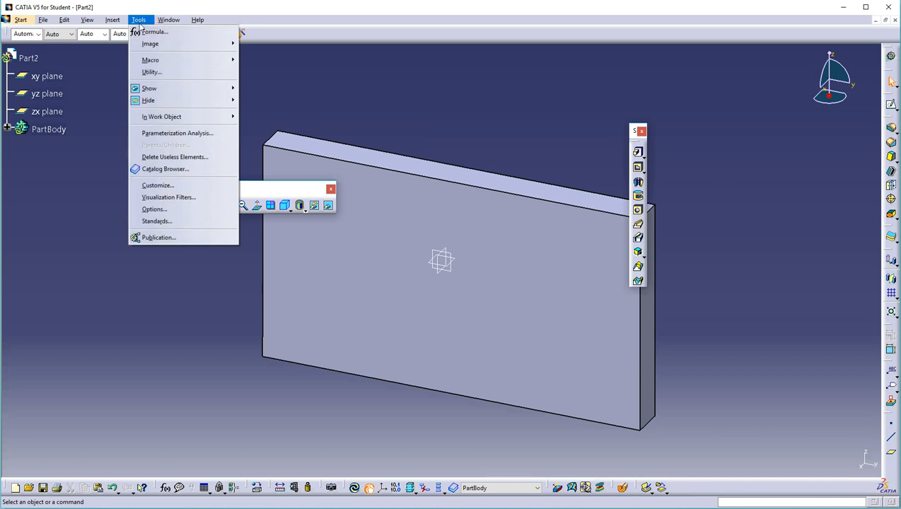
pyautogui.click(168, 211)
pyautogui.click(311, 126)
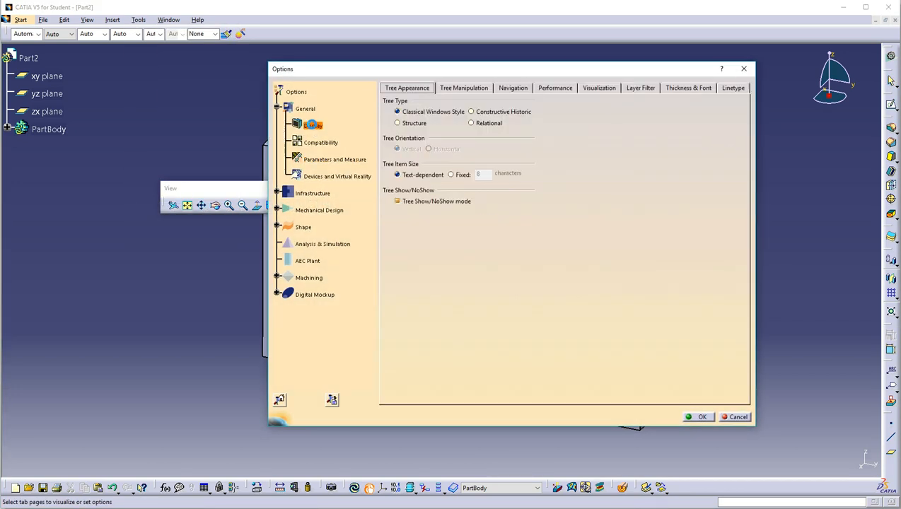
pyautogui.click(600, 88)
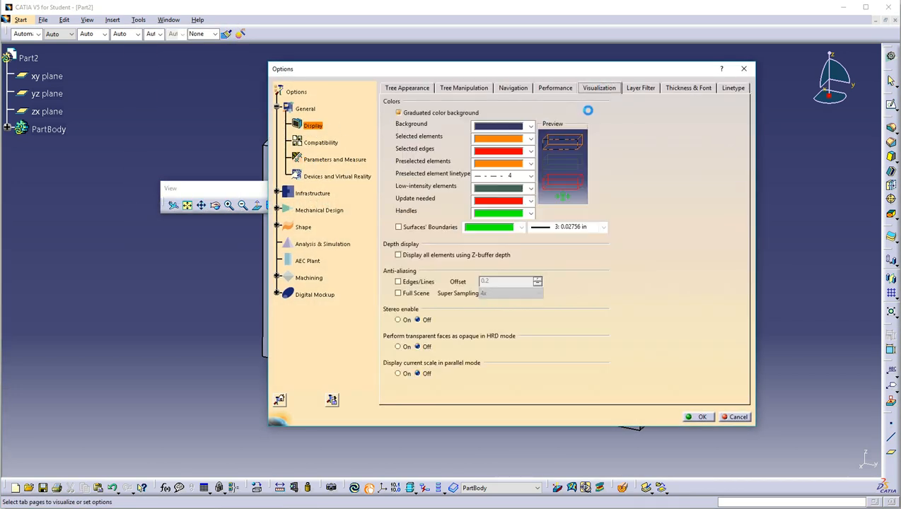
pyautogui.click(531, 126)
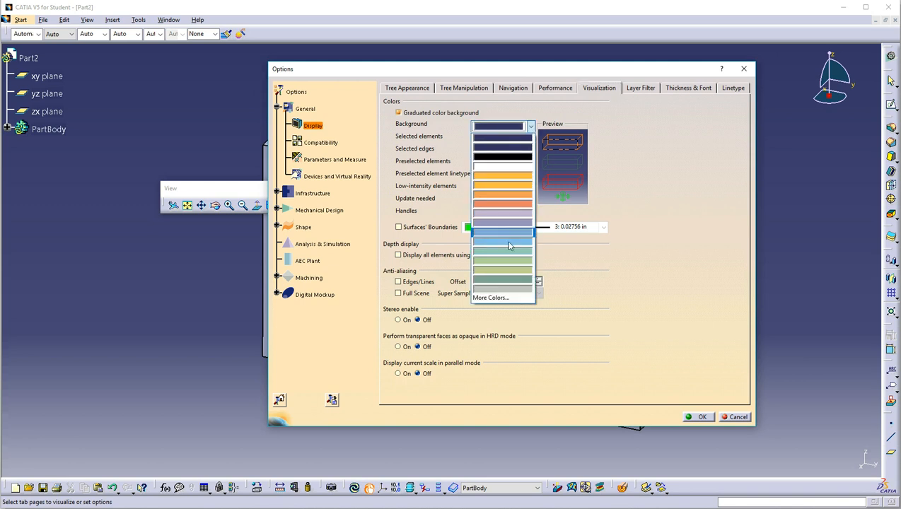
pyautogui.click(516, 280)
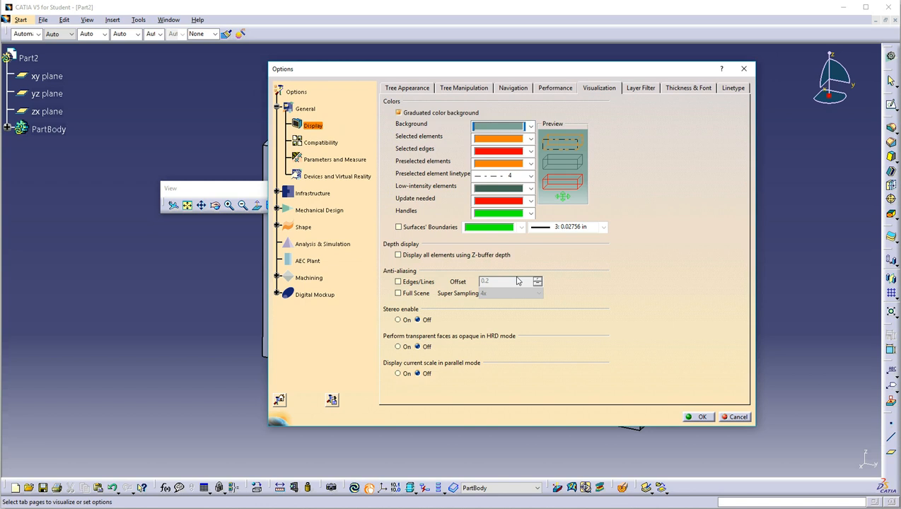
pyautogui.click(702, 417)
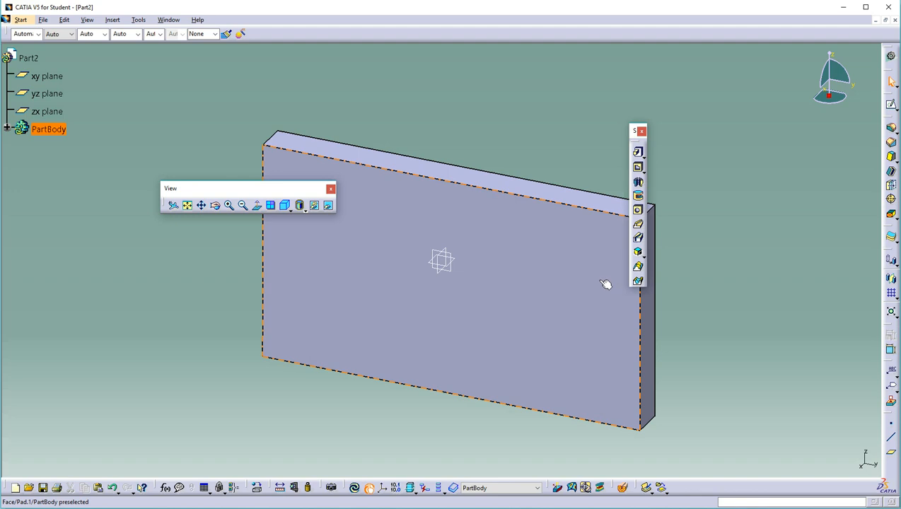
# Start and cancel the Pad command, and pick Multi-Pad from the Pads sub-toolbar and leave it as well.
pyautogui.click(640, 156)
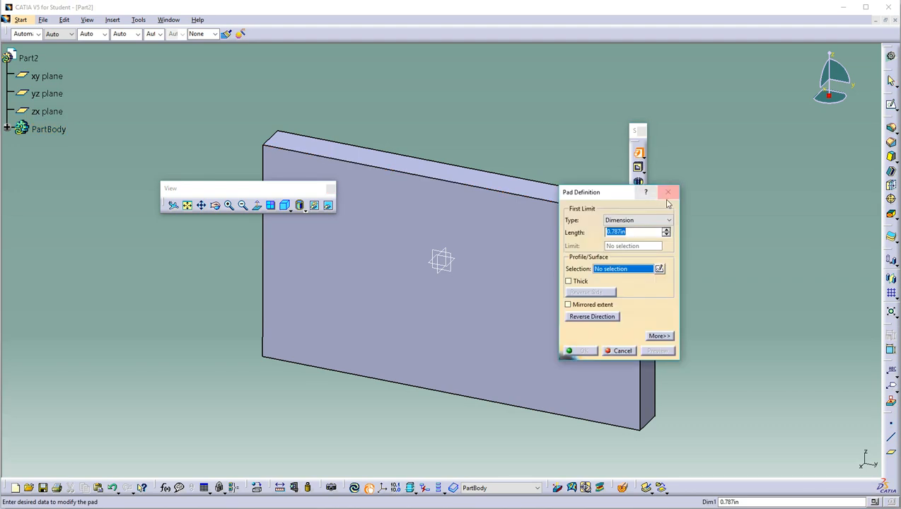
pyautogui.click(639, 154)
pyautogui.click(643, 158)
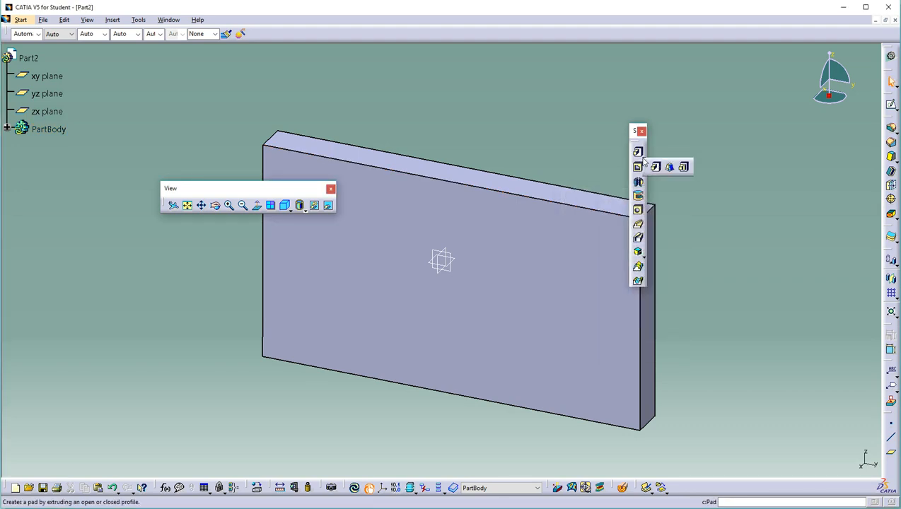
pyautogui.click(685, 168)
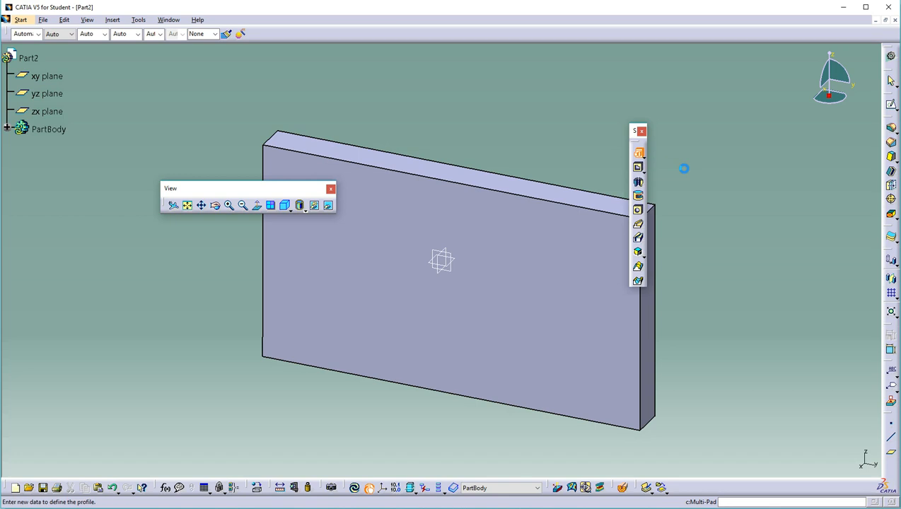
pyautogui.click(637, 152)
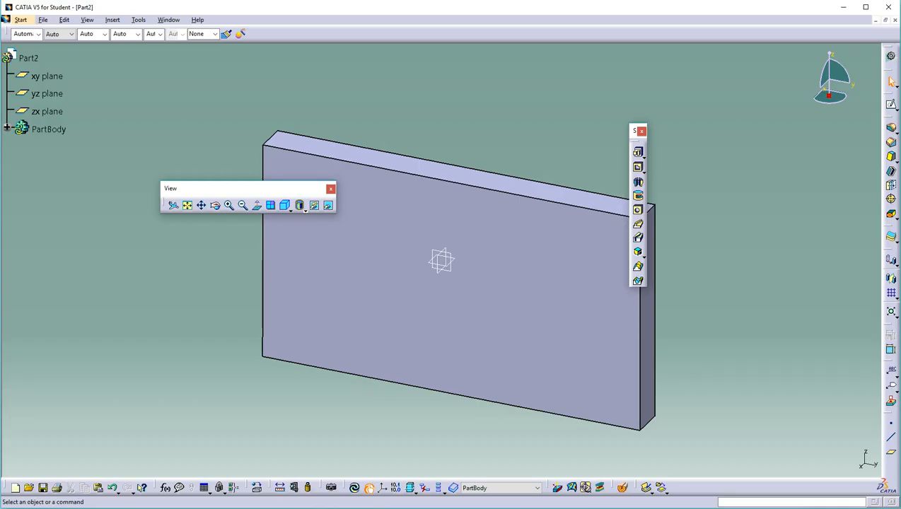
# Reset the program options to their original values for all the tabpages and apply the reset.
pyautogui.click(138, 20)
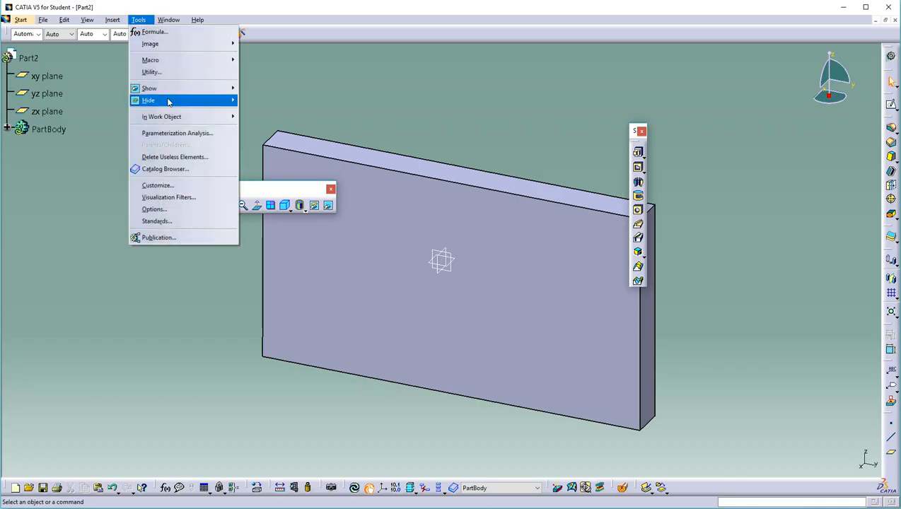
pyautogui.click(181, 210)
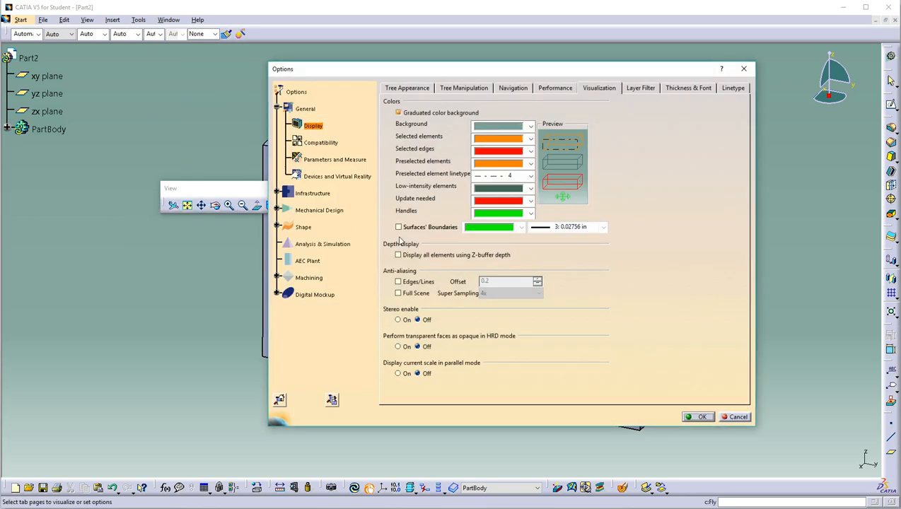
pyautogui.click(556, 89)
pyautogui.click(684, 89)
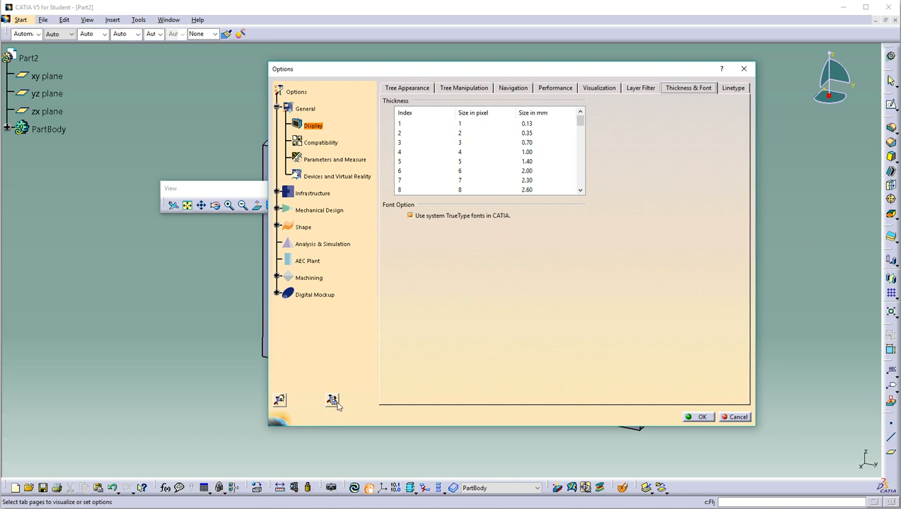
pyautogui.click(280, 403)
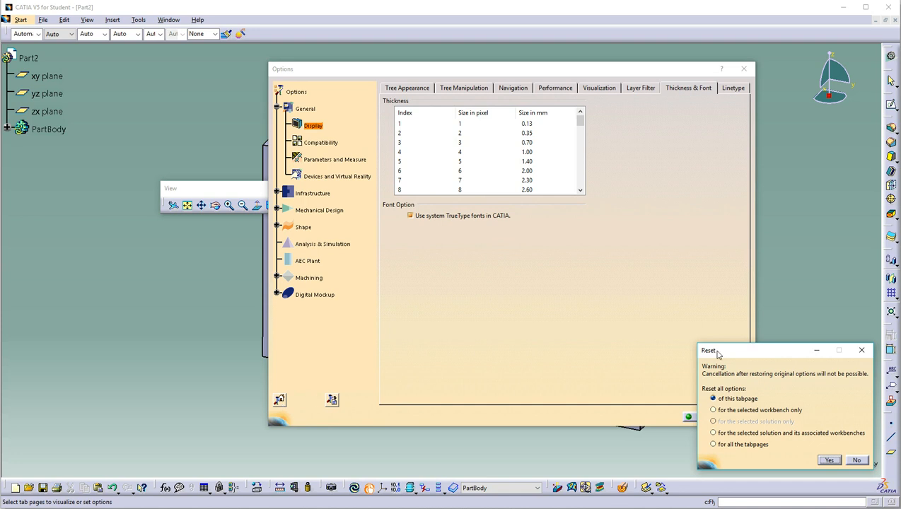
pyautogui.moveTo(743, 346); pyautogui.dragTo(509, 224)
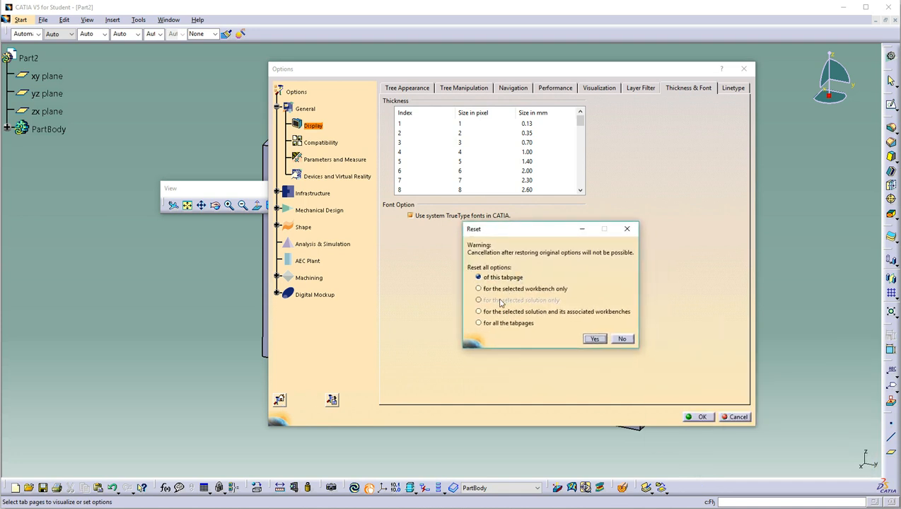
pyautogui.click(479, 324)
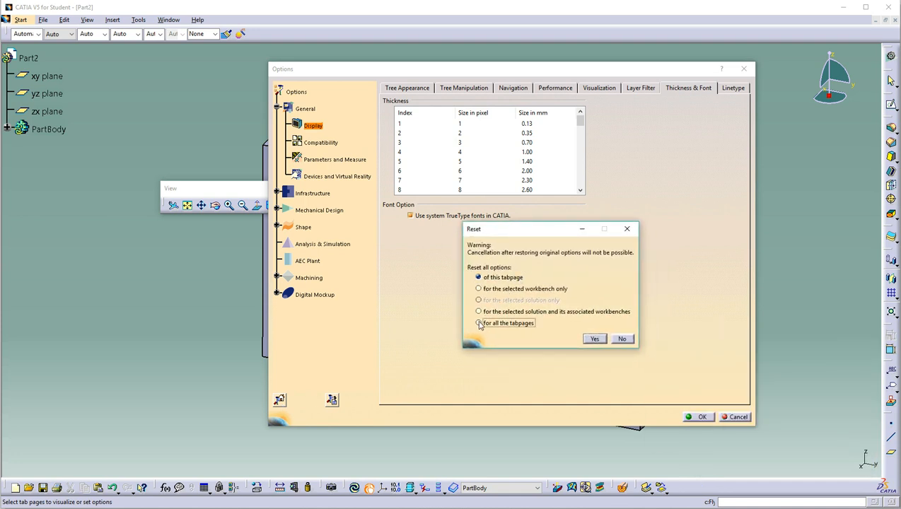
pyautogui.click(596, 340)
pyautogui.click(700, 417)
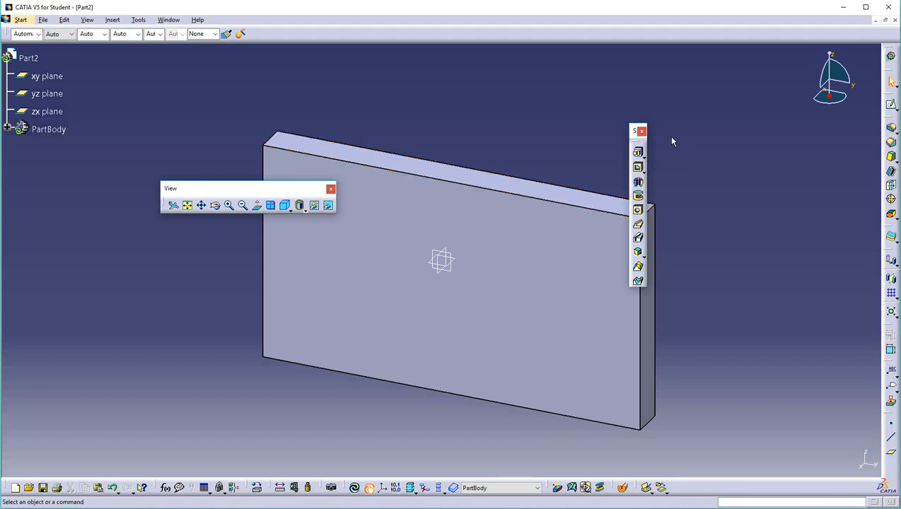
# Move the floating View toolbar above the part and look at the list of available toolbars.
pyautogui.rightClick(243, 205)
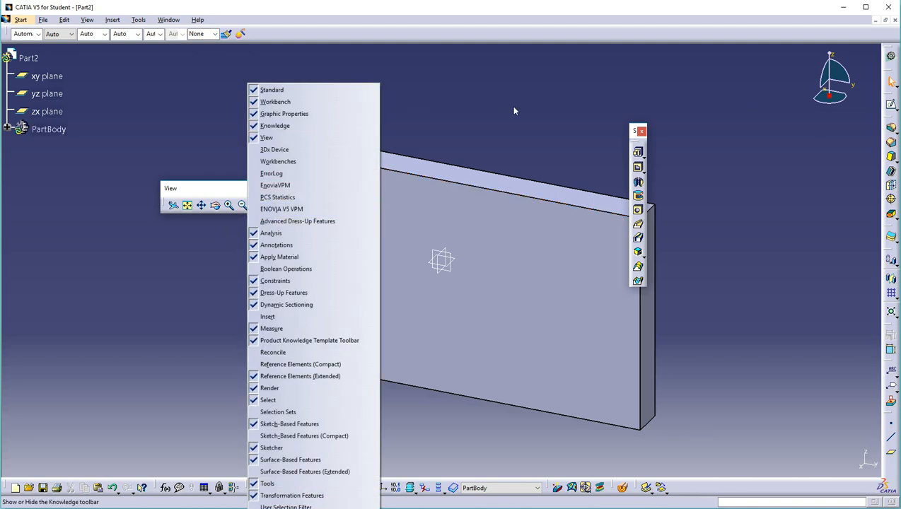
pyautogui.click(481, 118)
pyautogui.moveTo(231, 187); pyautogui.dragTo(342, 65)
pyautogui.rightClick(345, 81)
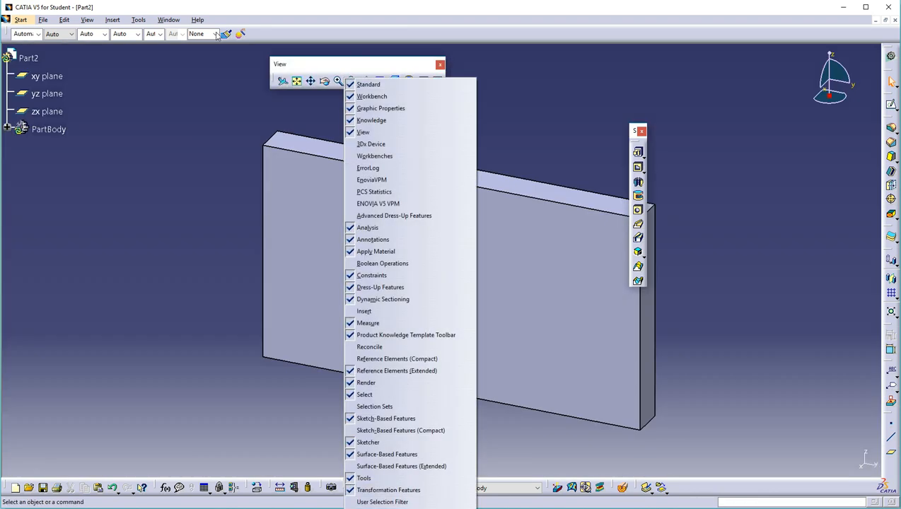
# Restore the contents and the position of all toolbars in Part Design through the Customize dialog.
pyautogui.rightClick(279, 30)
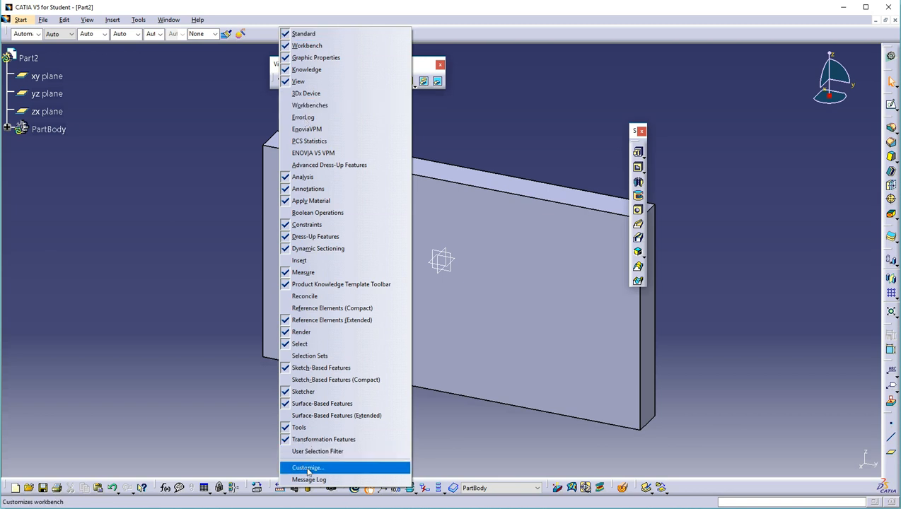
pyautogui.click(308, 469)
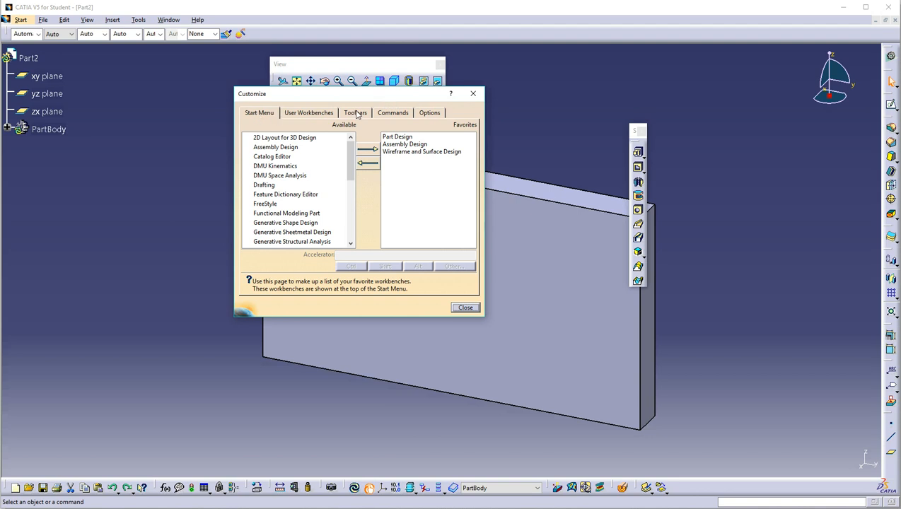
pyautogui.click(355, 113)
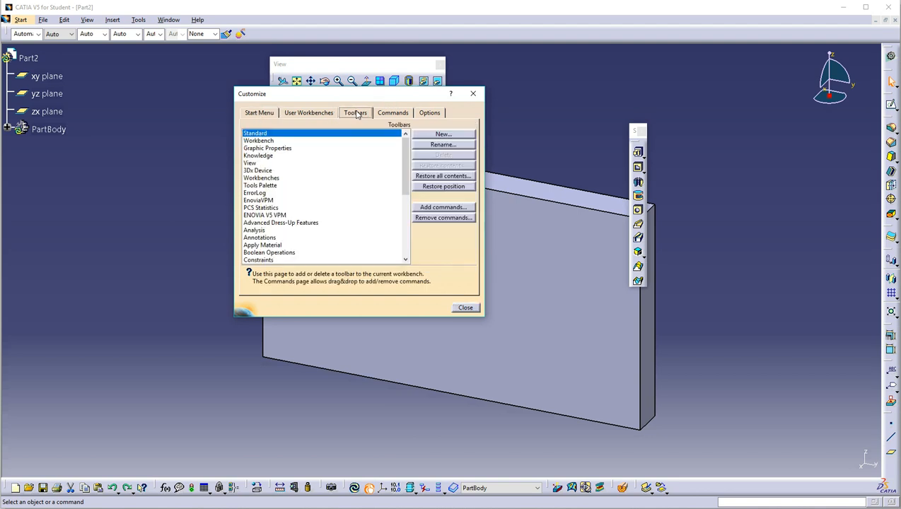
pyautogui.click(444, 176)
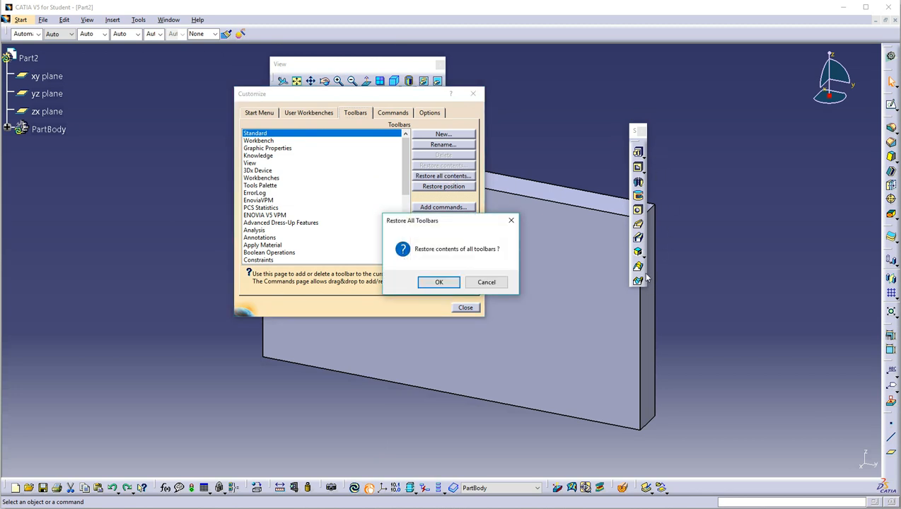
pyautogui.click(438, 282)
pyautogui.click(460, 188)
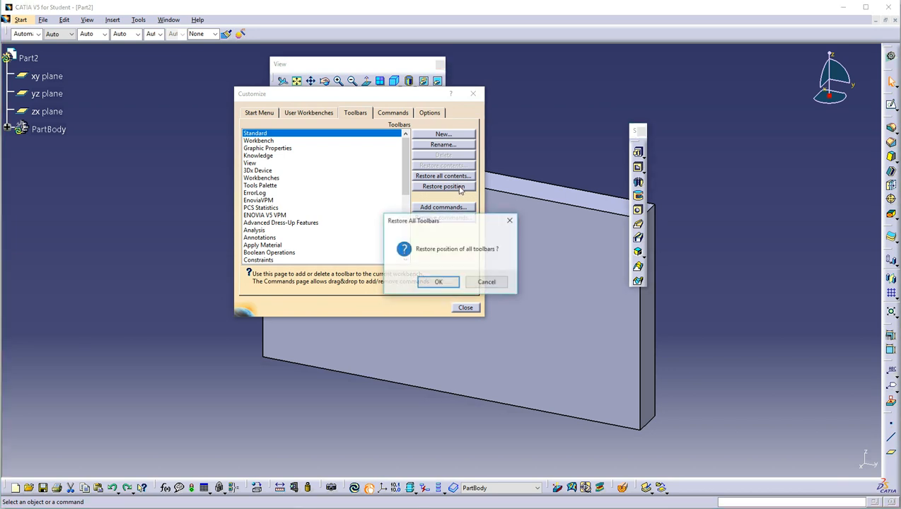
pyautogui.click(438, 282)
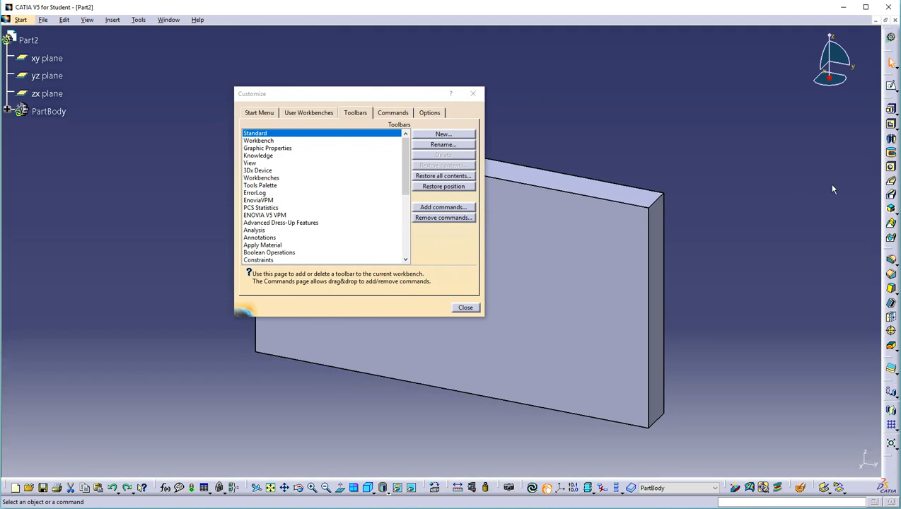
pyautogui.click(467, 308)
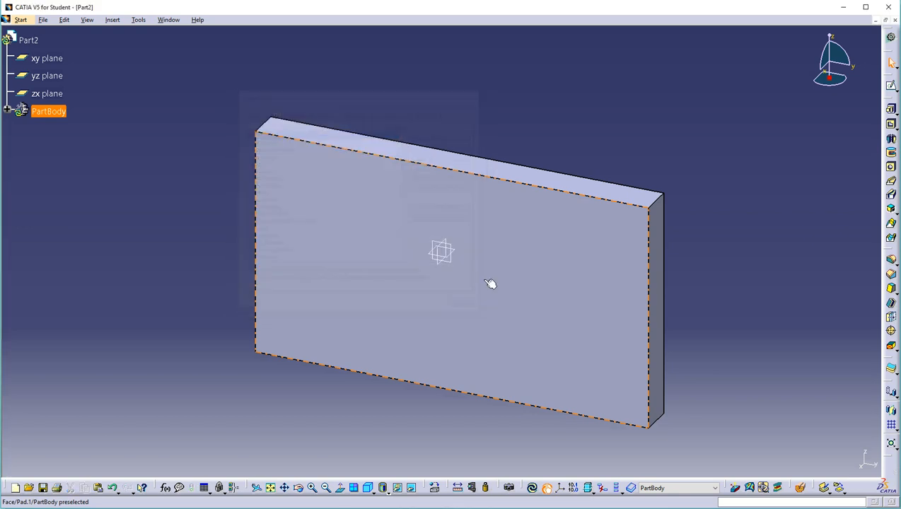
# Open a sketch on the pad's large front face and float the Constraint toolbar over the drawing area.
pyautogui.click(890, 85)
pyautogui.click(536, 226)
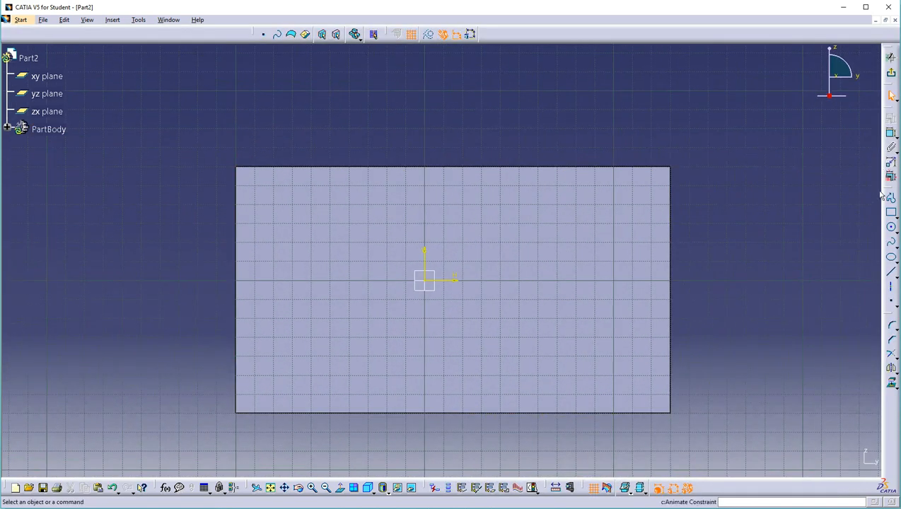
pyautogui.moveTo(891, 109); pyautogui.dragTo(700, 181)
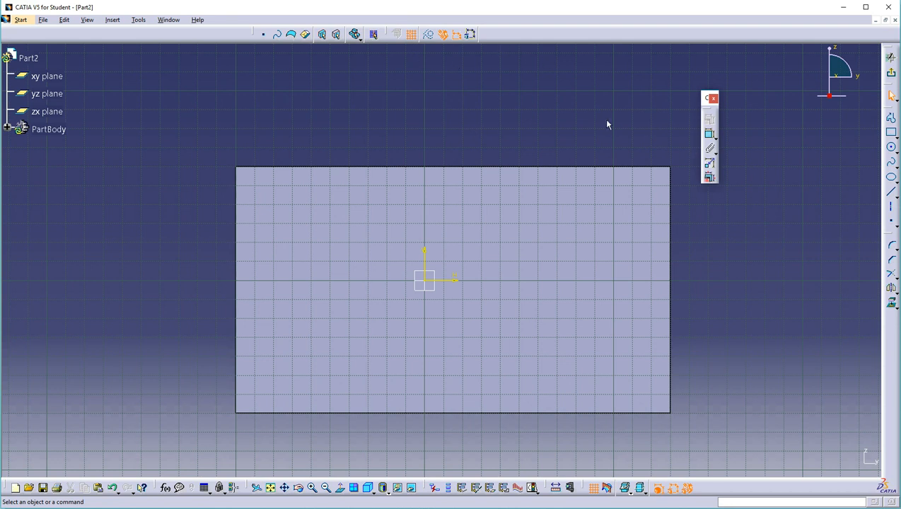
# Restore the position of all toolbars in the Sketcher workbench through the Customize dialog.
pyautogui.rightClick(463, 34)
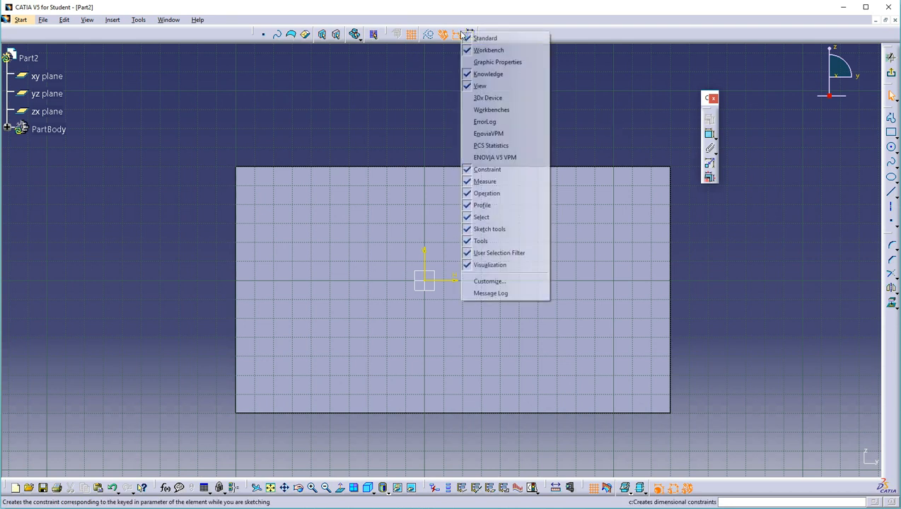
pyautogui.click(501, 282)
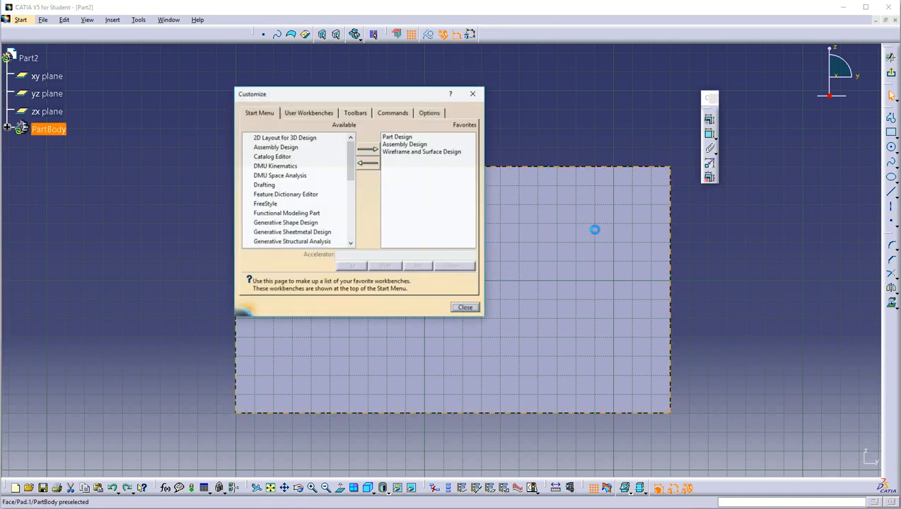
pyautogui.click(356, 115)
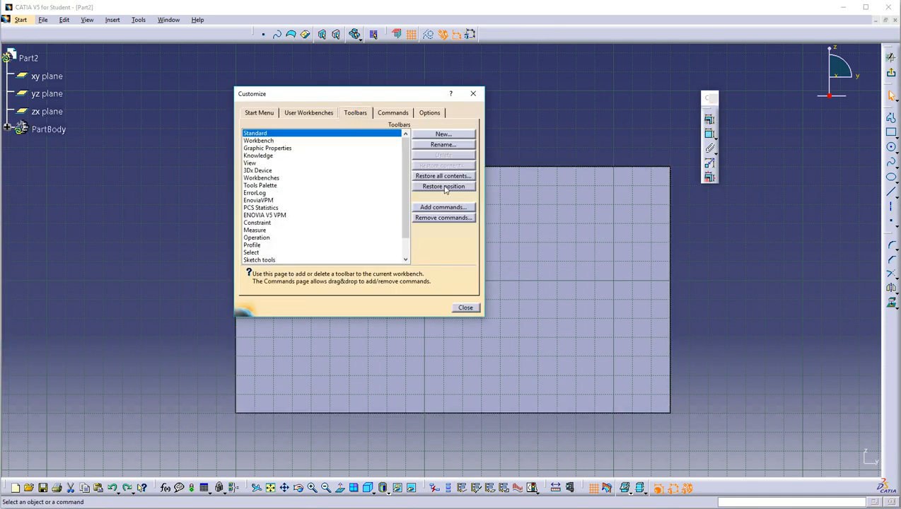
pyautogui.click(444, 187)
pyautogui.click(439, 283)
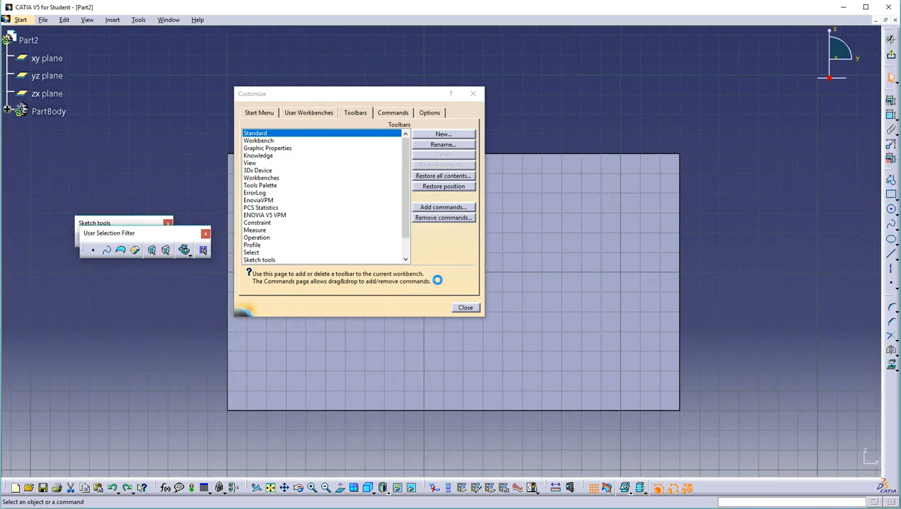
pyautogui.click(464, 307)
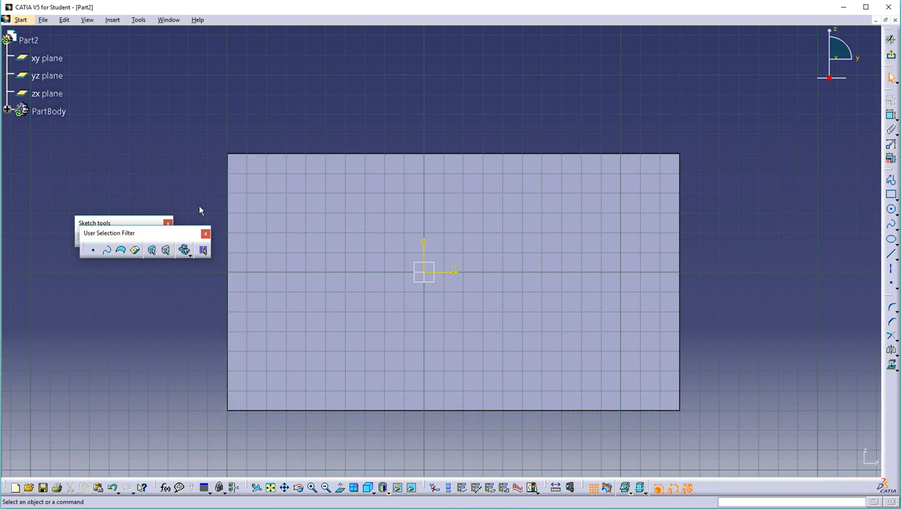
# Separate the overlapping User Selection Filter and Sketch tools toolbars, and exit the sketch.
pyautogui.moveTo(181, 235)
pyautogui.mouseDown()
pyautogui.moveTo(332, 109)
pyautogui.moveTo(307, 111)
pyautogui.mouseUp()
pyautogui.moveTo(137, 223); pyautogui.dragTo(256, 149)
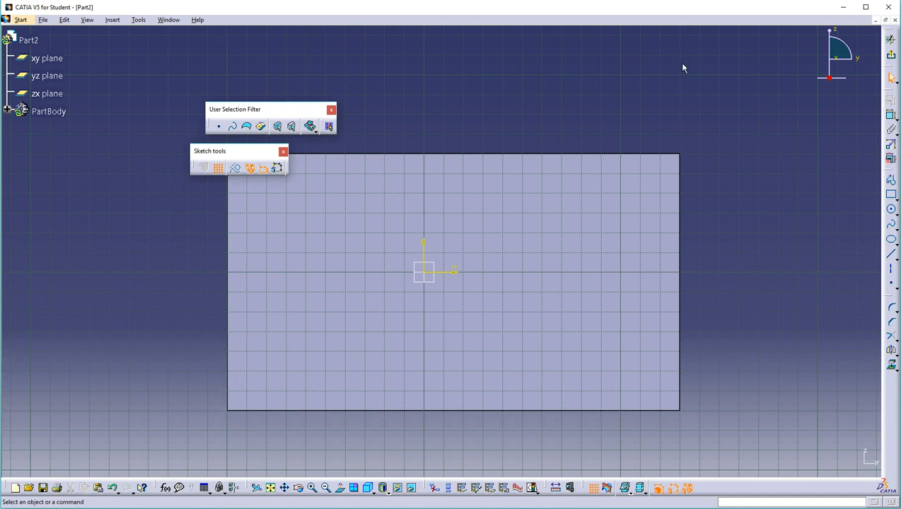
pyautogui.click(891, 55)
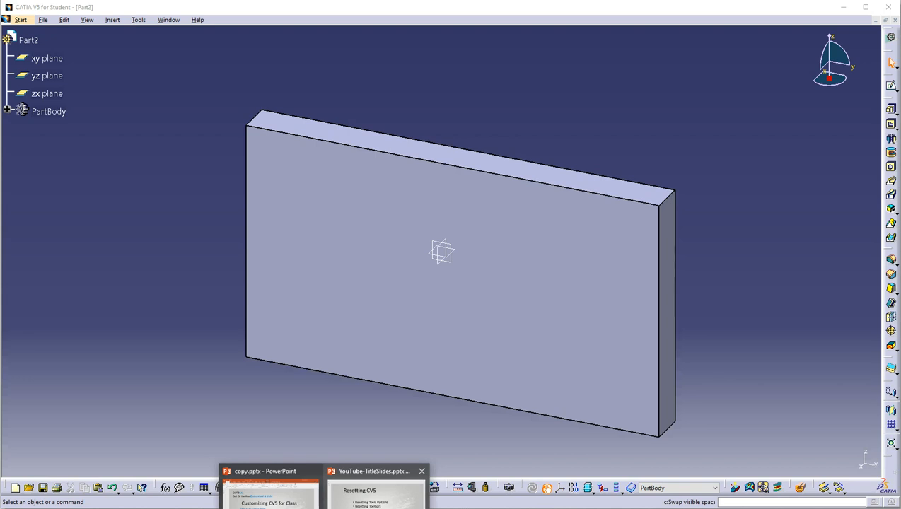
pyautogui.click(377, 495)
pyautogui.hotkey('alt', 'Tab')
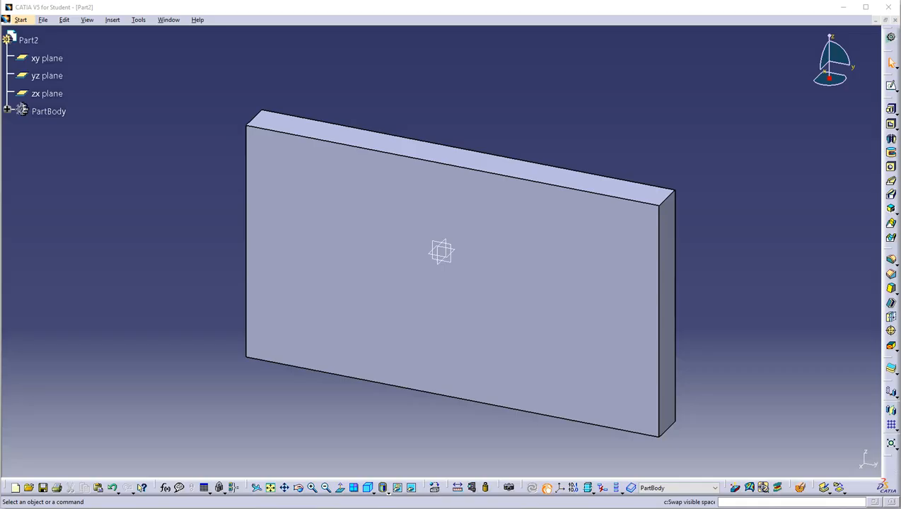
pyautogui.hotkey('alt', 'Tab')
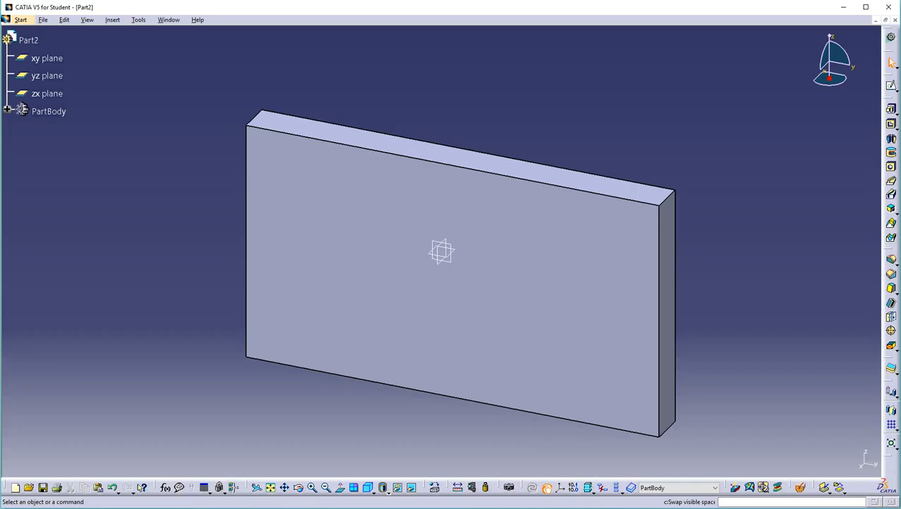
# Float the Sketch-Based Features toolbar over the drawing area, start Pad from its pad commands, and cancel the pad definition.
pyautogui.moveTo(890, 101)
pyautogui.mouseDown()
pyautogui.moveTo(722, 94)
pyautogui.moveTo(728, 95)
pyautogui.mouseUp()
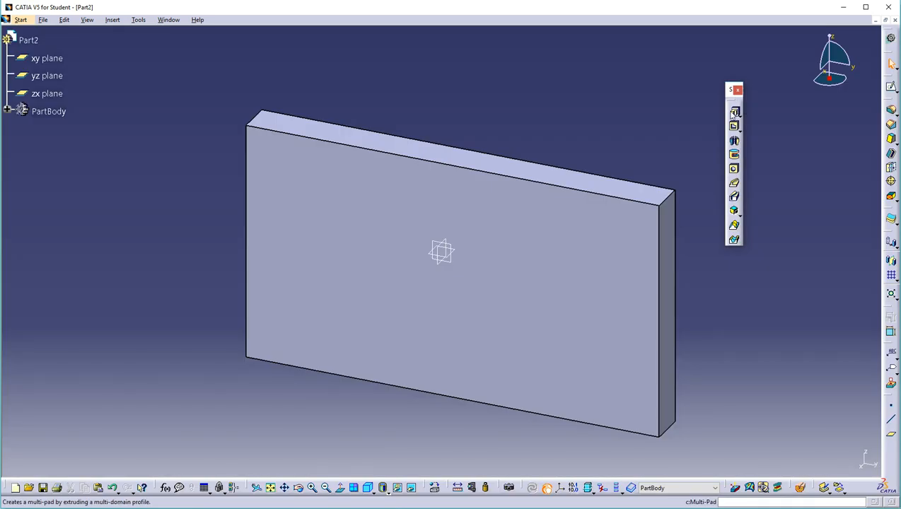
pyautogui.click(739, 115)
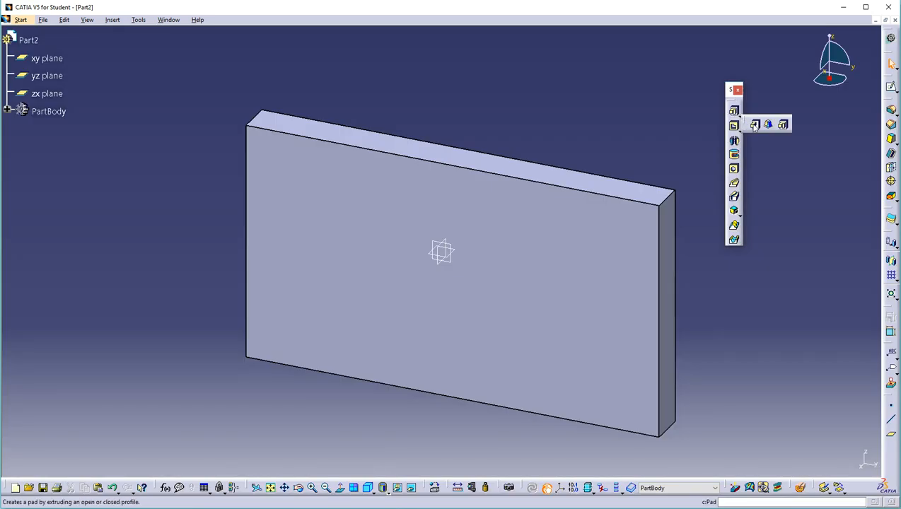
pyautogui.click(755, 126)
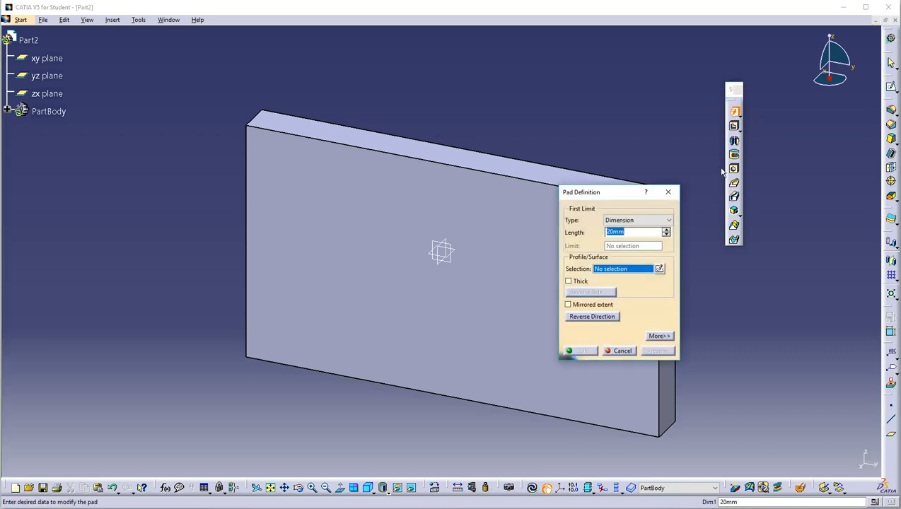
pyautogui.click(668, 192)
# Start Drafted Filleted Pad and Multi-Pad from the floating toolbar so Multi-Pad is its displayed pad command, and cancel the command.
pyautogui.click(740, 117)
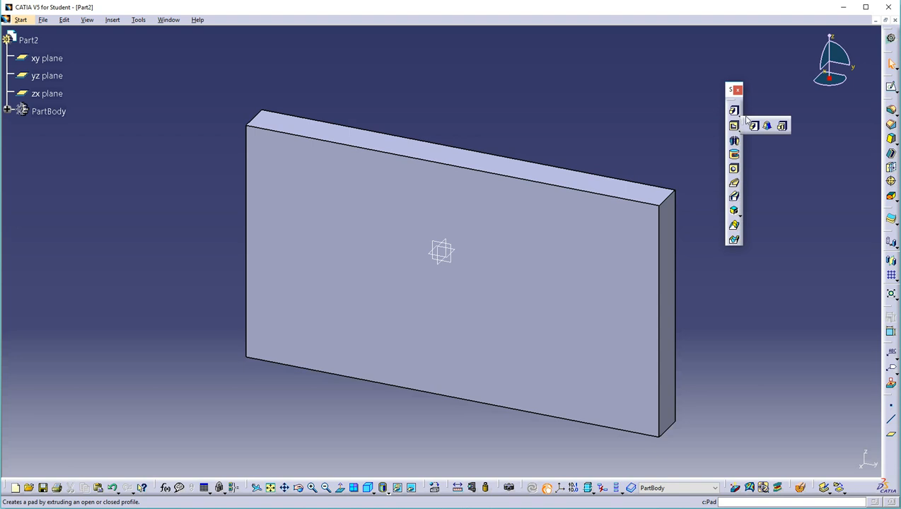
pyautogui.click(777, 126)
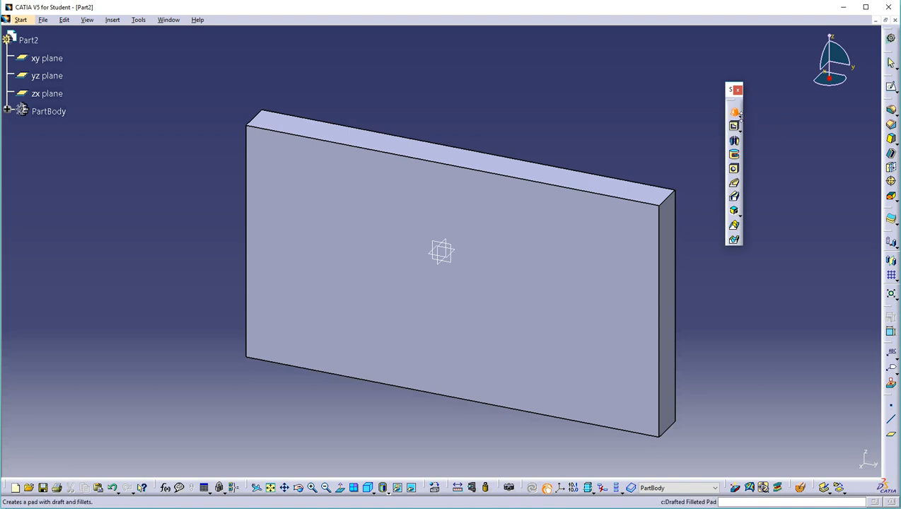
pyautogui.click(739, 118)
pyautogui.click(779, 126)
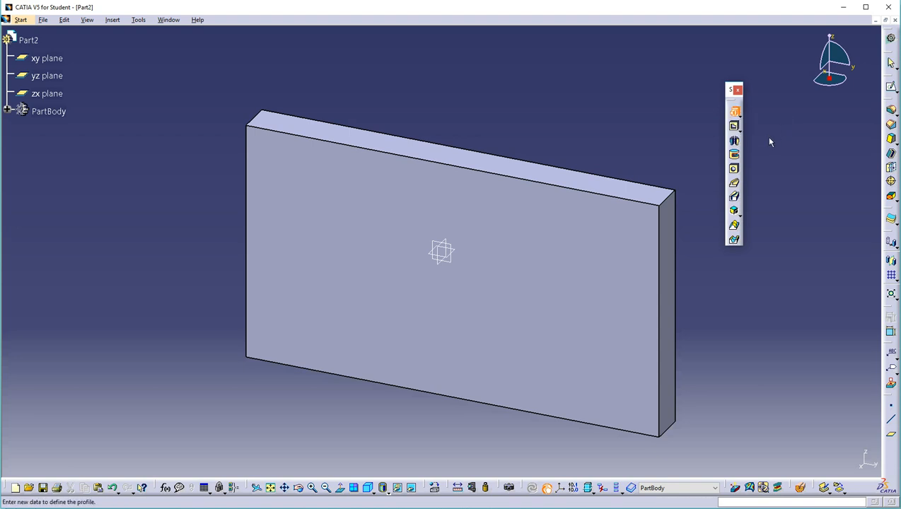
pyautogui.click(736, 111)
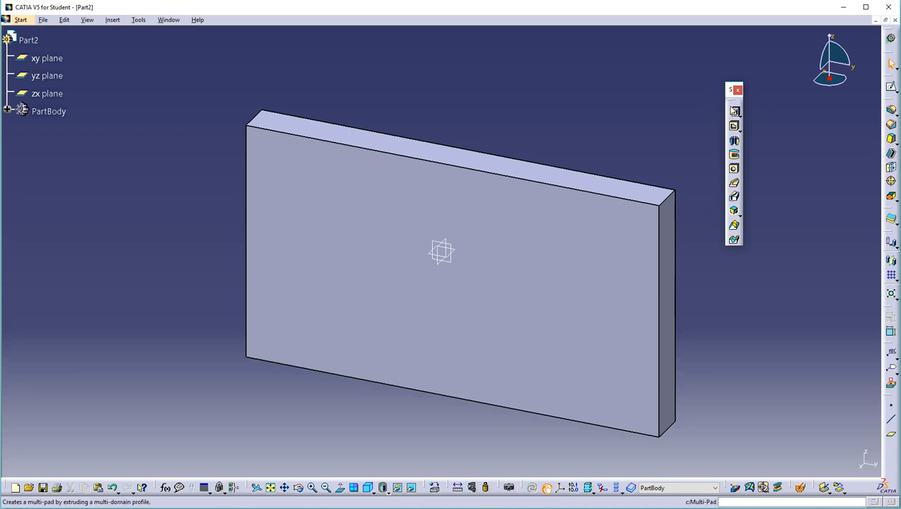
# Restore the position of all toolbars in Part Design through the Customize dialog, and close the dialog.
pyautogui.rightClick(733, 111)
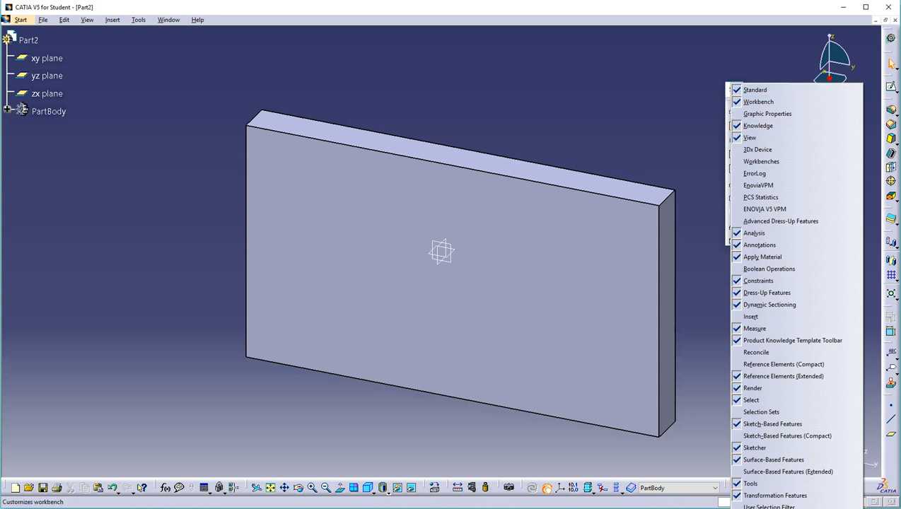
pyautogui.click(778, 508)
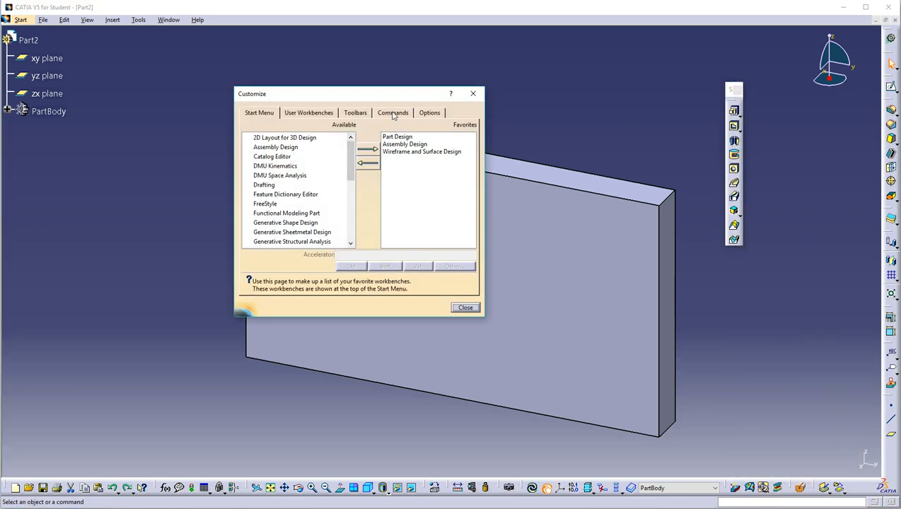
pyautogui.click(363, 113)
pyautogui.click(444, 187)
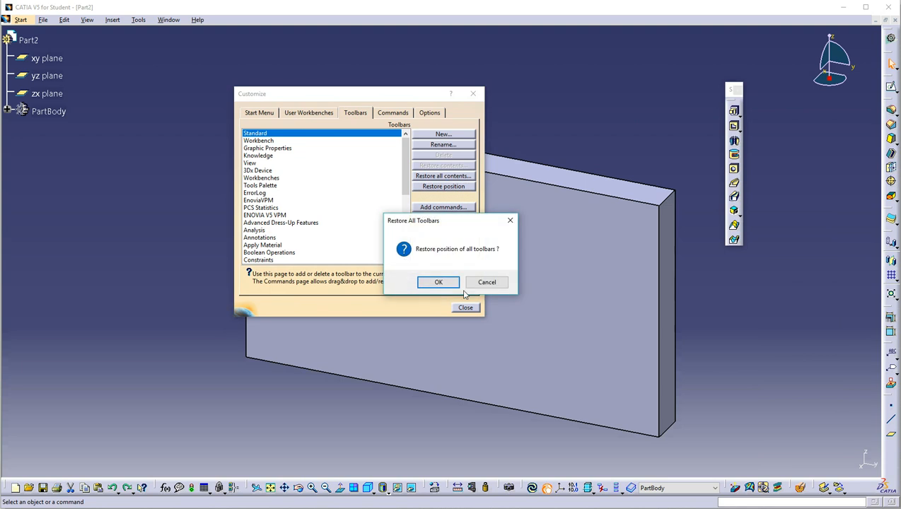
pyautogui.click(432, 280)
pyautogui.click(471, 309)
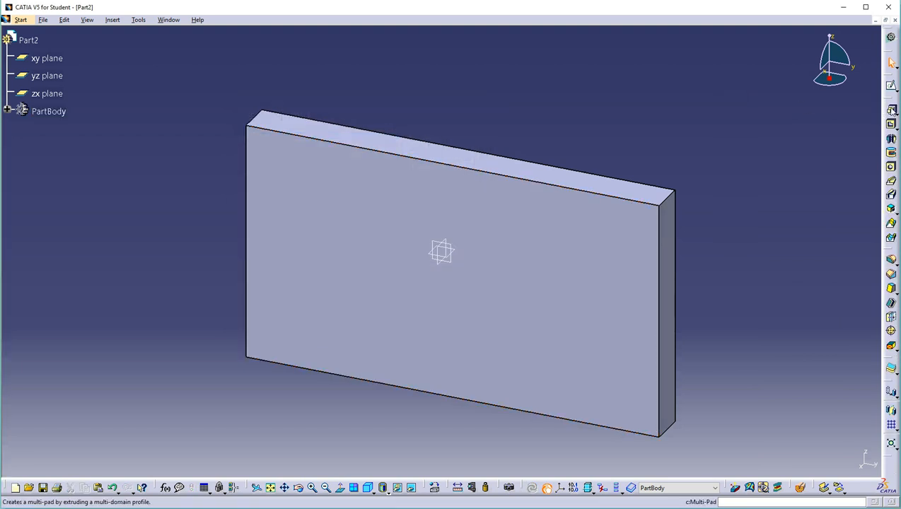
# Exit and restart CATIA V5, and open the Part Design workbench from the welcome dialog.
pyautogui.click(889, 7)
pyautogui.click(463, 281)
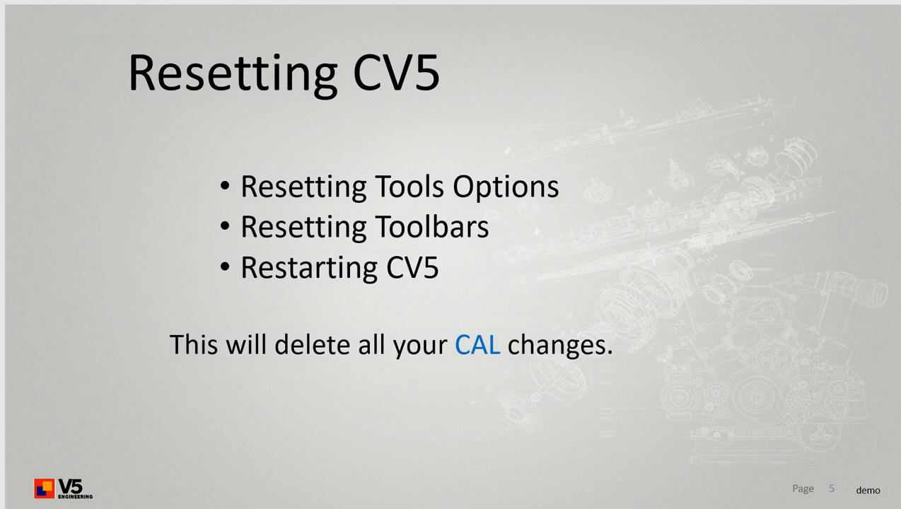
pyautogui.press('super')
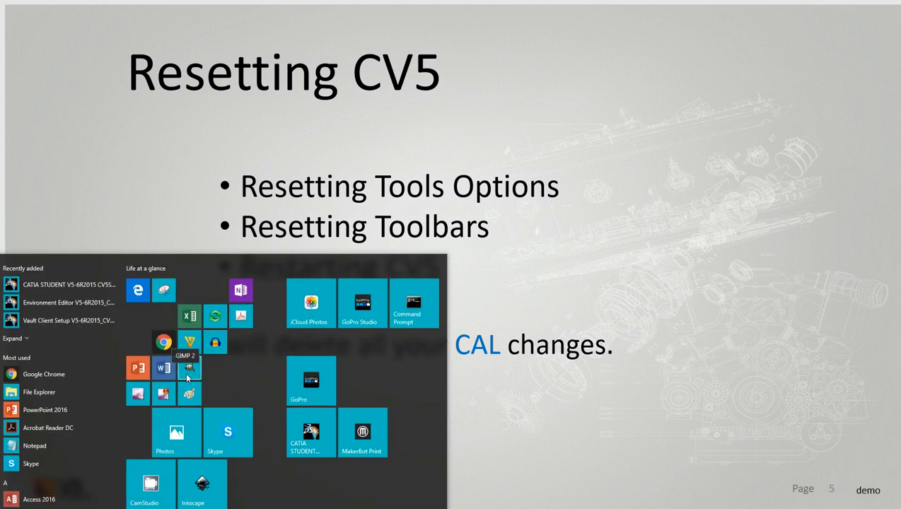
pyautogui.press('Escape')
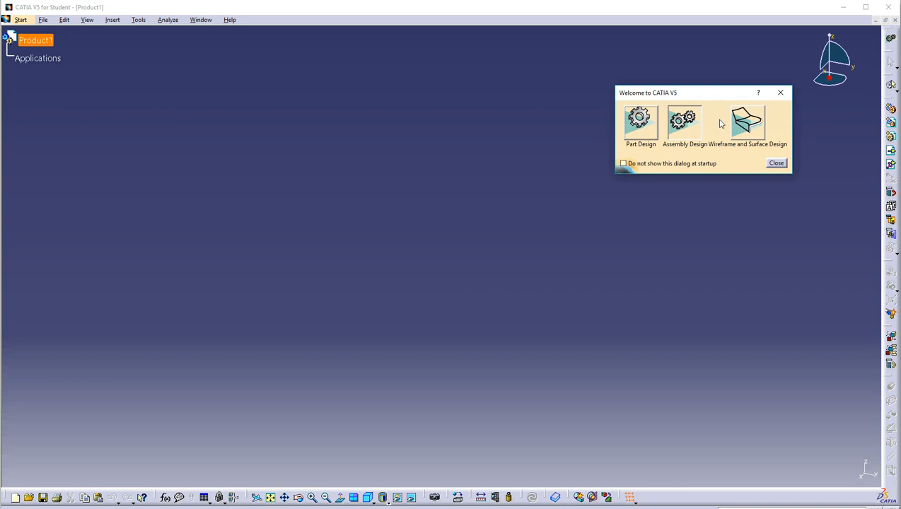
pyautogui.click(640, 128)
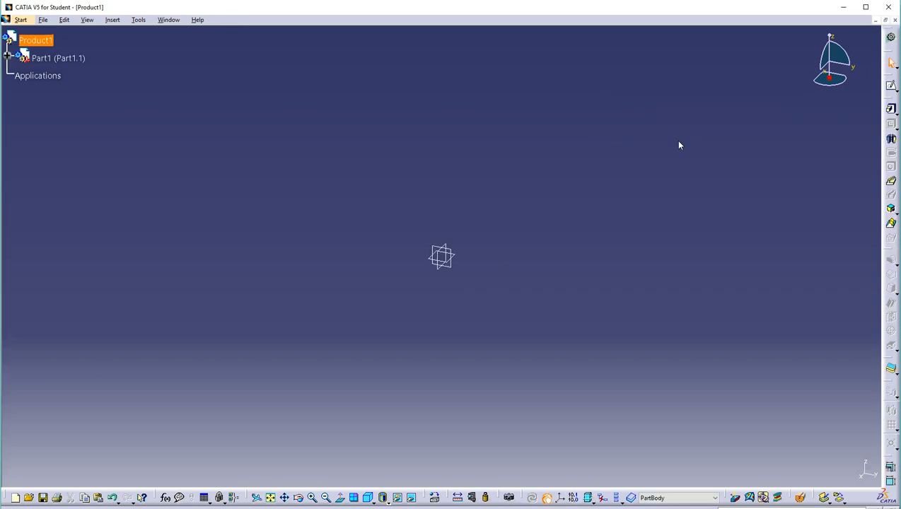